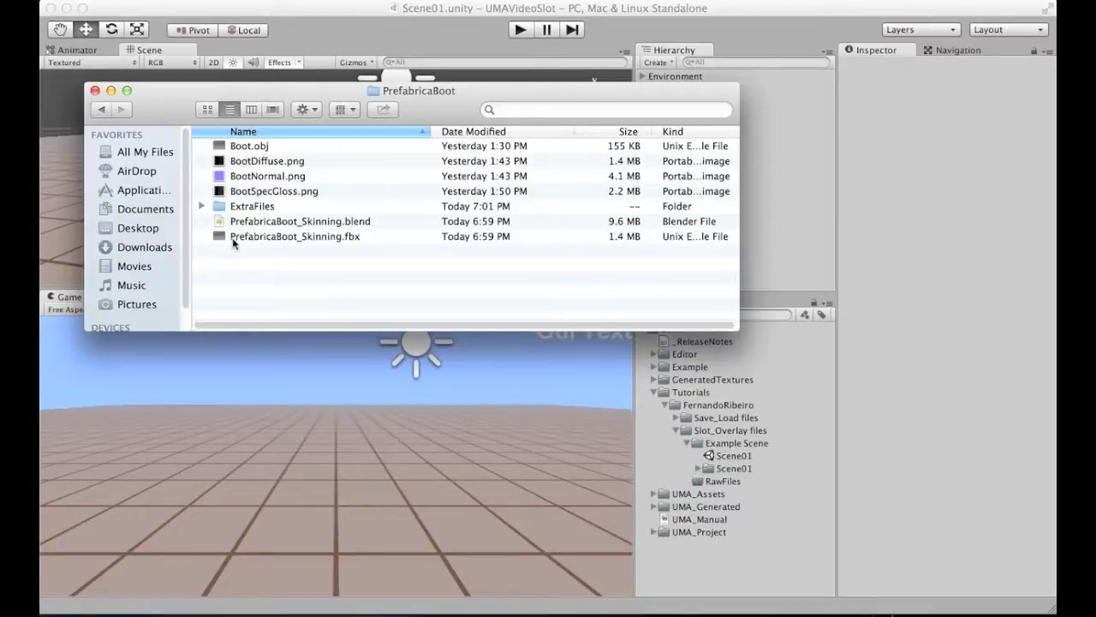
Import PrefabricaBoot_Skinning.fbx from the Finder PrefabricaBoot folder into Unity's RawFiles folder.
drag(346, 93, 319, 46)
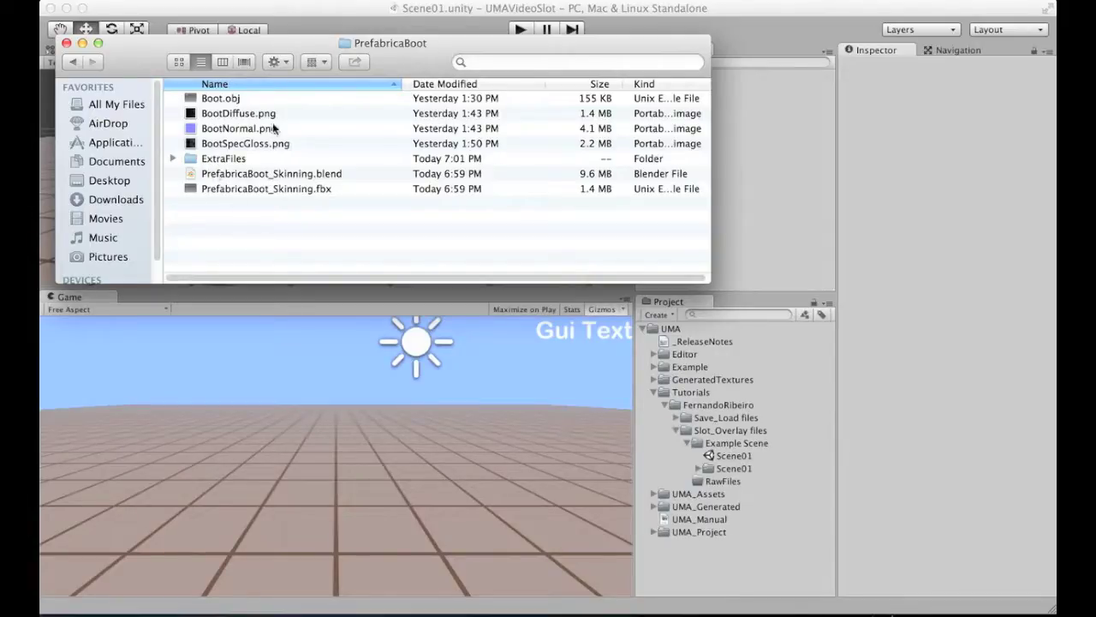
click(288, 190)
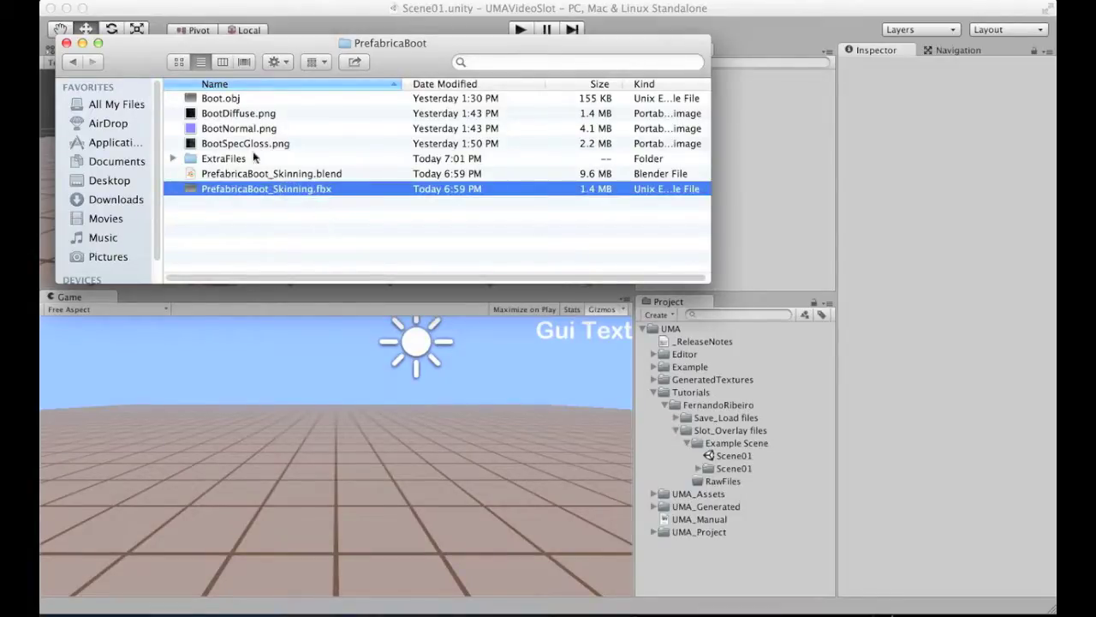
drag(259, 188, 735, 481)
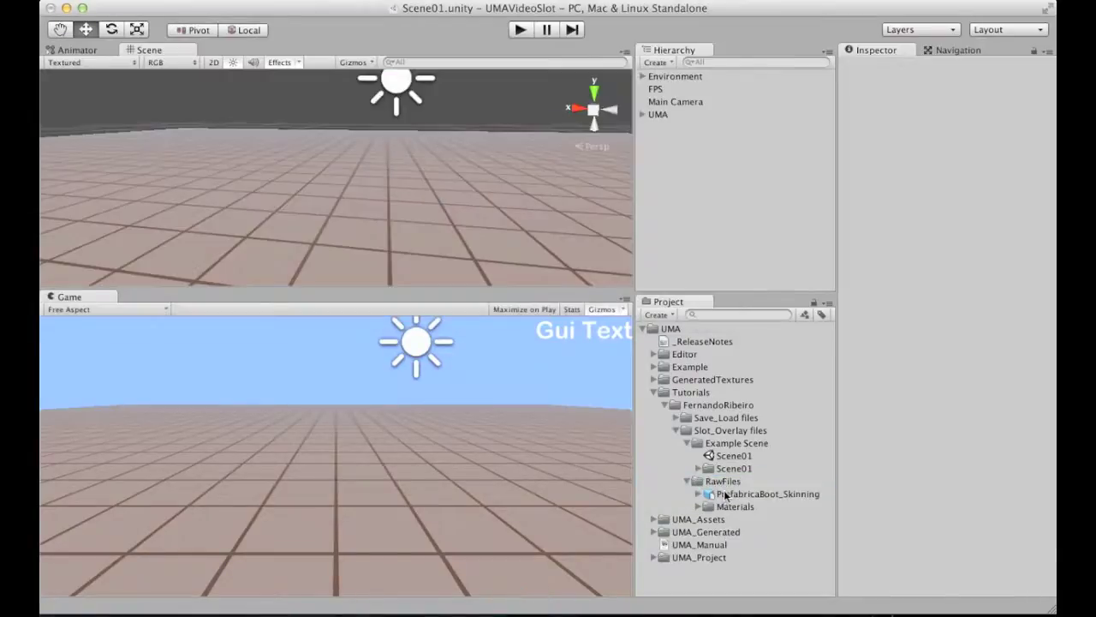
Rename the imported PrefabricaBoot_Skinning asset to MaleBoot01.
click(730, 494)
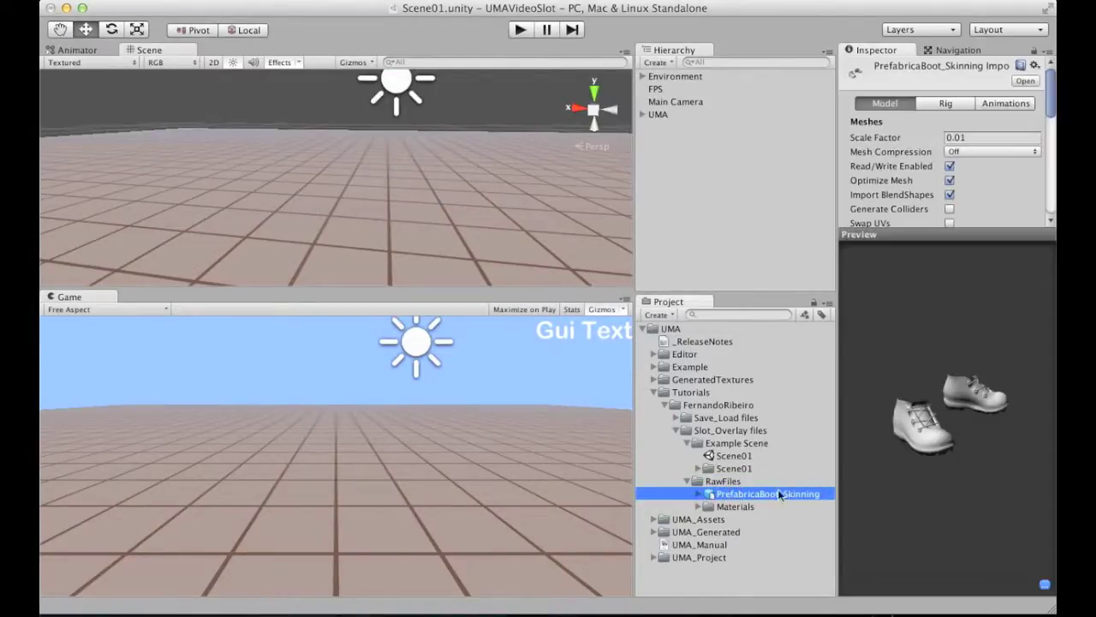
click(777, 490)
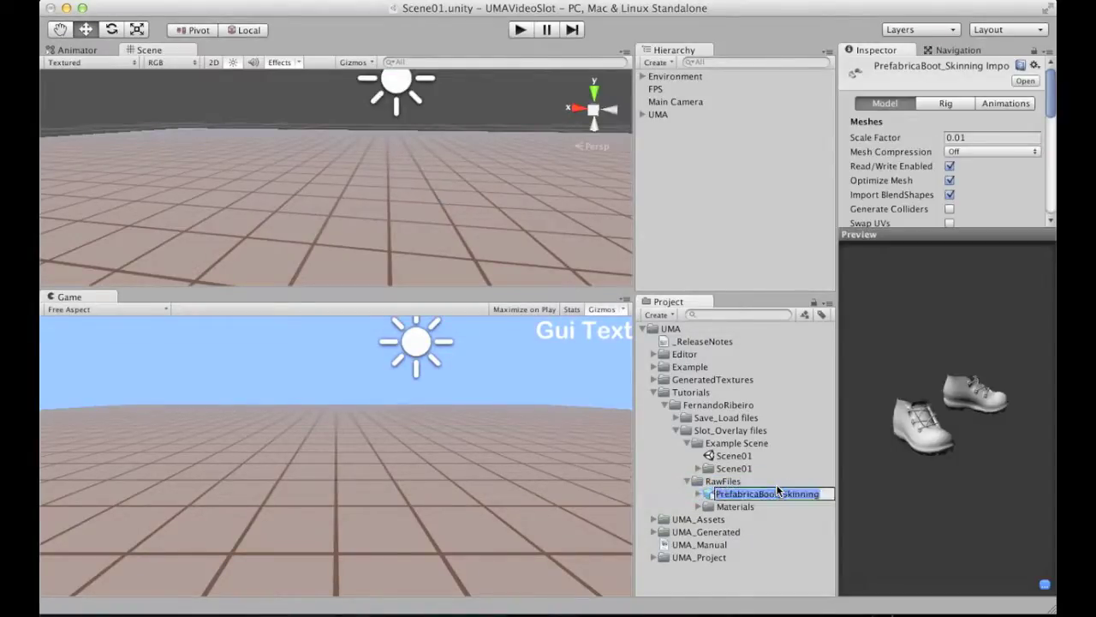
text(MaleBoot01)
key(Return)
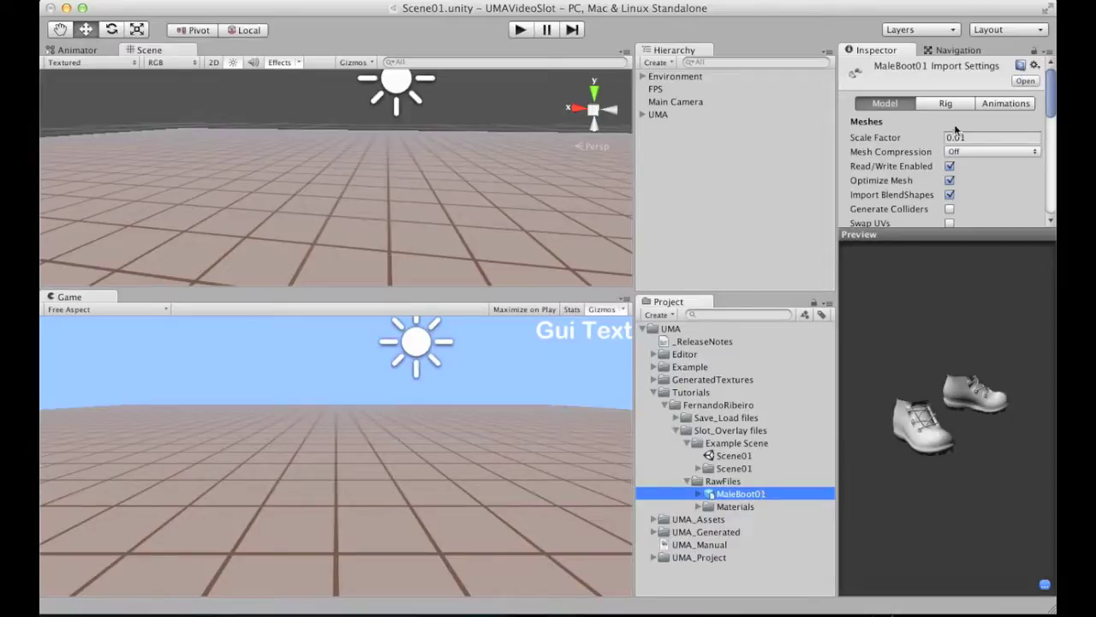
Add a MaleBoot01 instance to the scene hierarchy at position 0, 0, 0.
drag(944, 230, 946, 388)
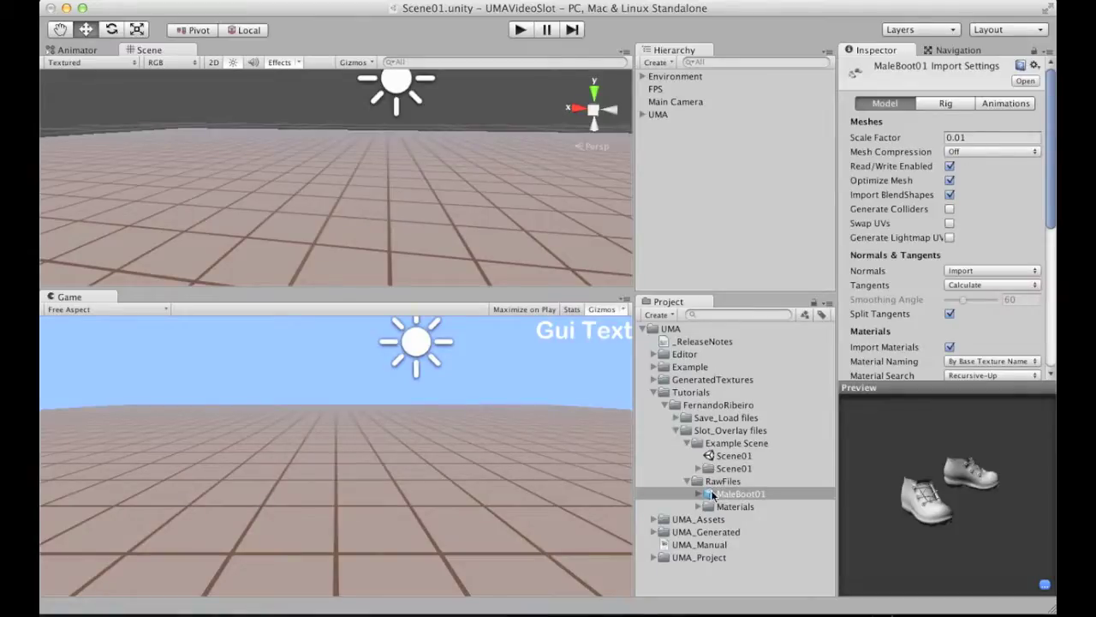
drag(711, 493, 691, 203)
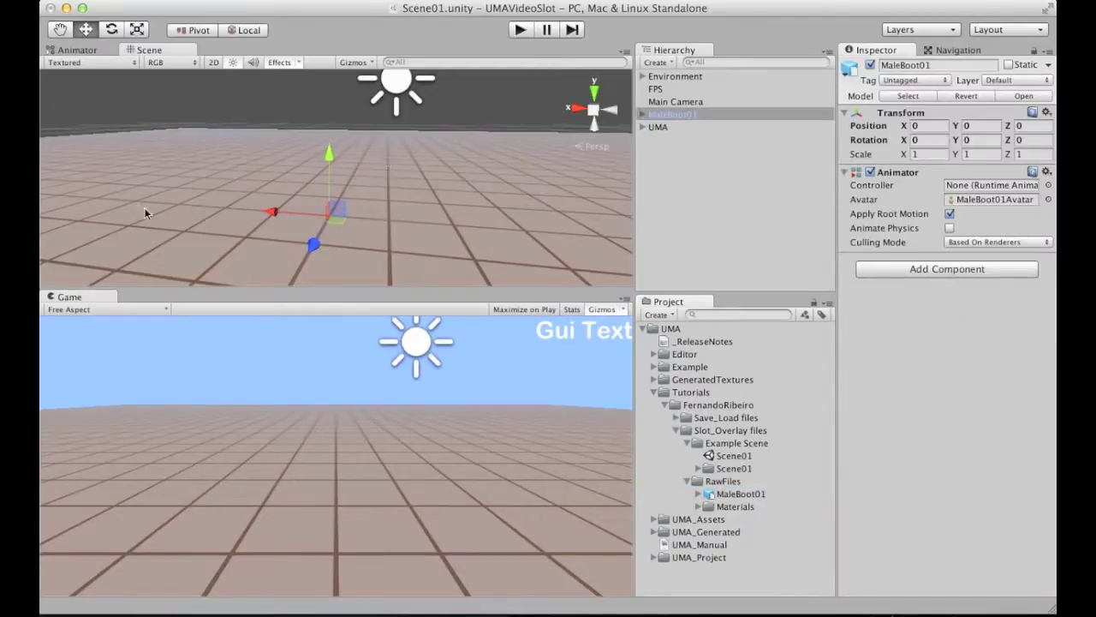
scroll(271, 179, up, 1)
scroll(270, 179, up, 3)
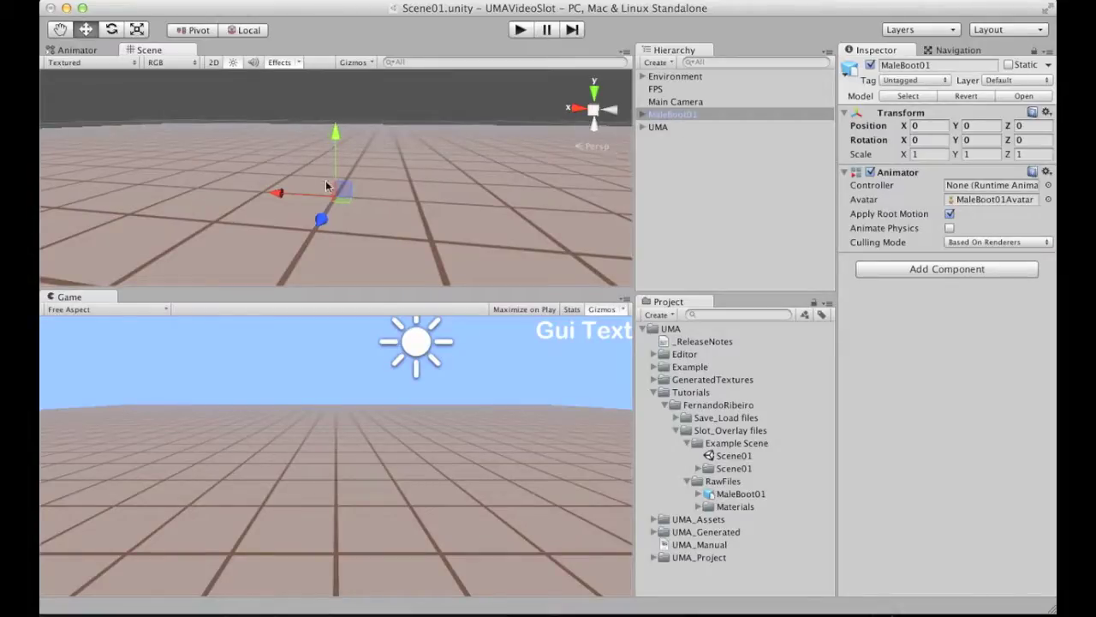
scroll(354, 181, up, 6)
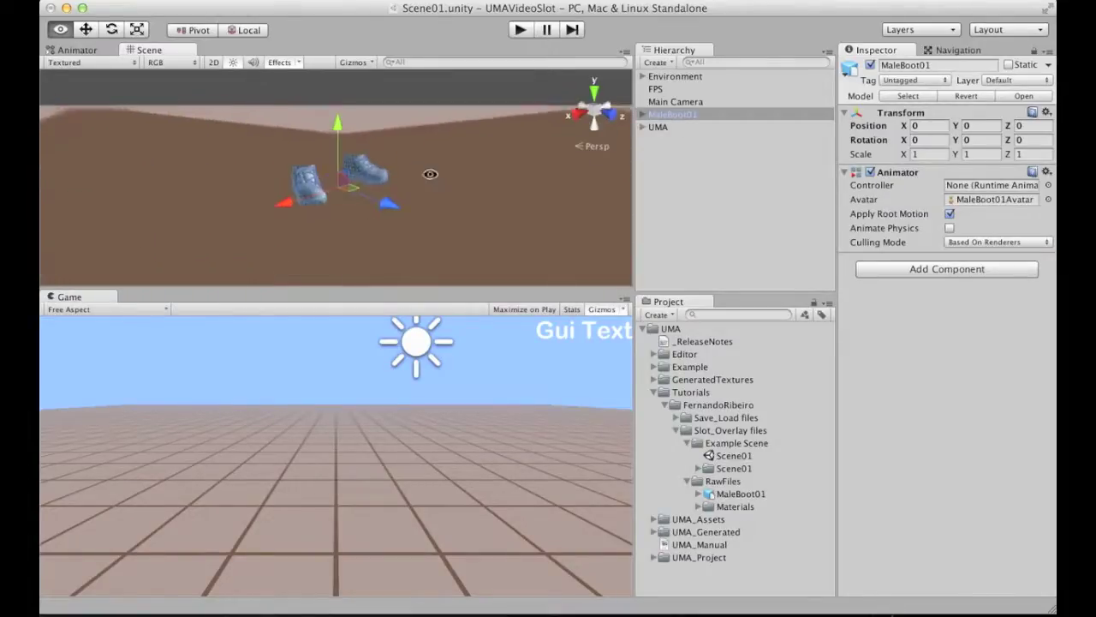
alt+drag(436, 143, 404, 174)
Set MaleBoot01's Scale Factor to 1, turn off Import Materials, and apply.
click(741, 493)
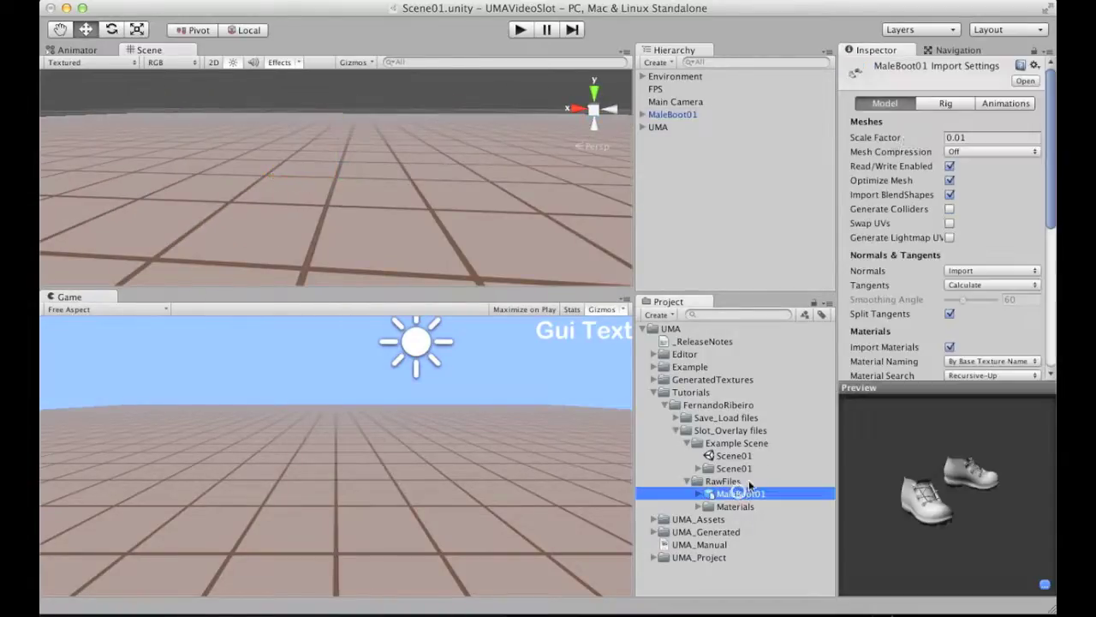
click(990, 138)
text(1)
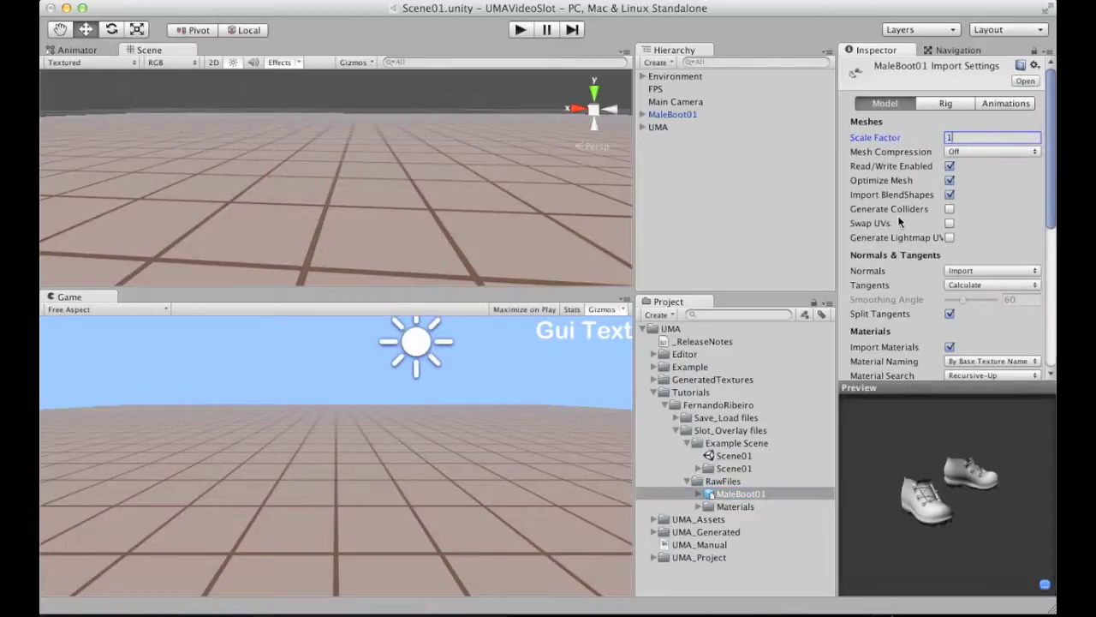
drag(1045, 205, 1050, 244)
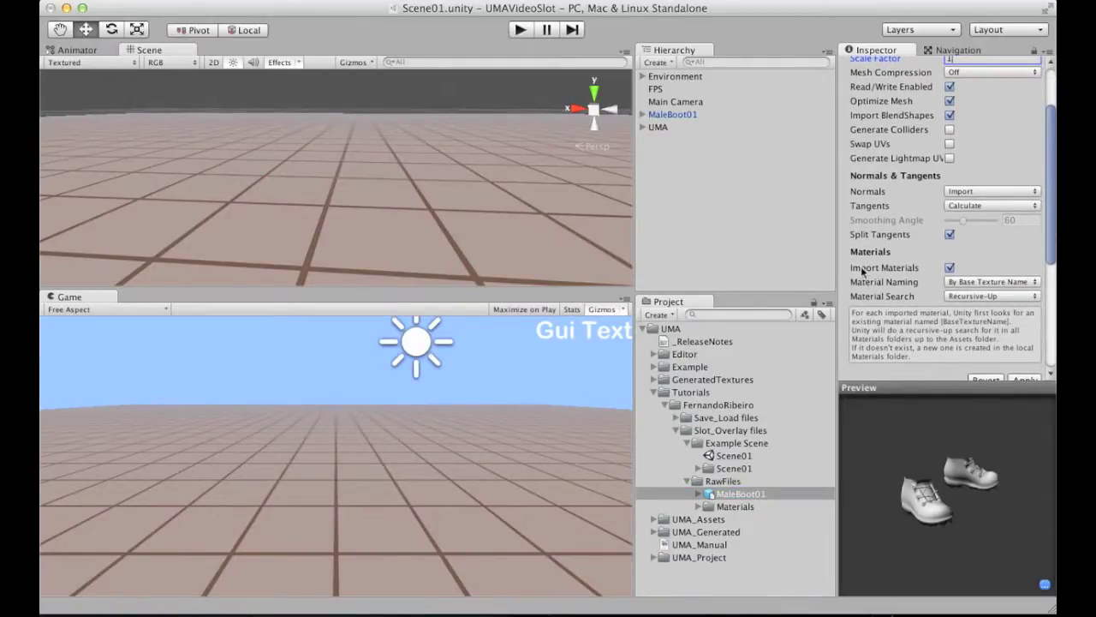
click(950, 268)
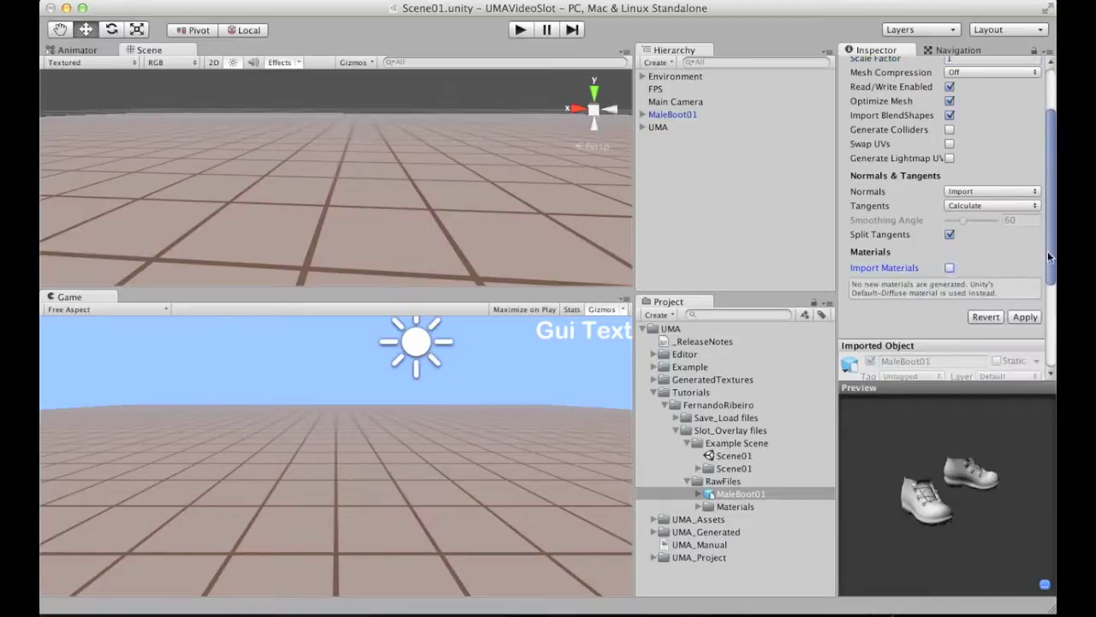
click(1027, 317)
click(1025, 317)
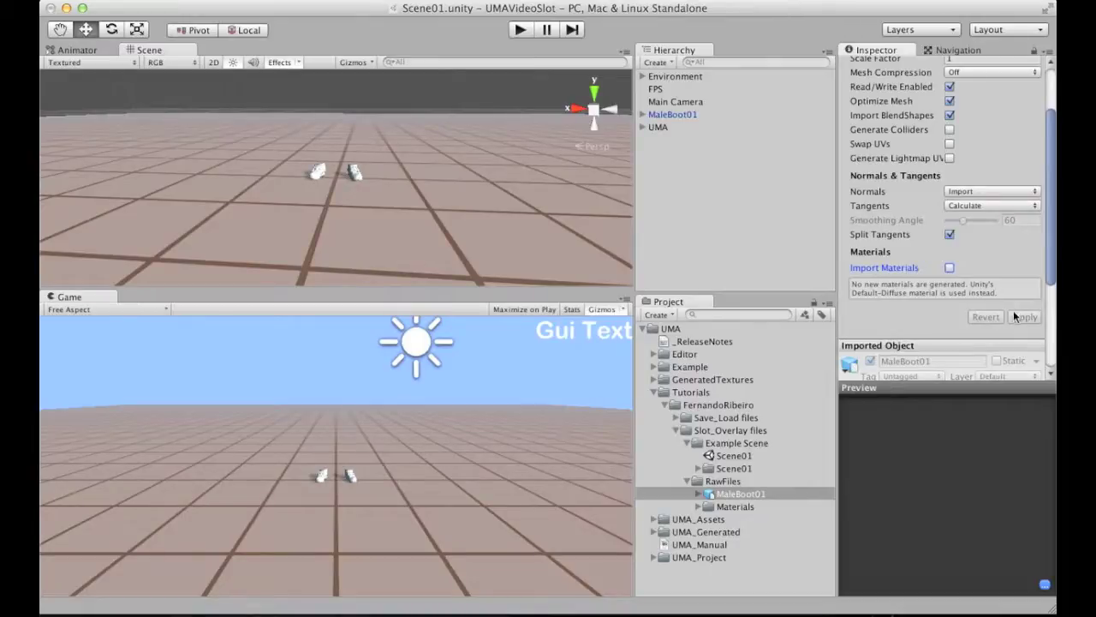
Delete the generated Materials folder from RawFiles.
click(724, 507)
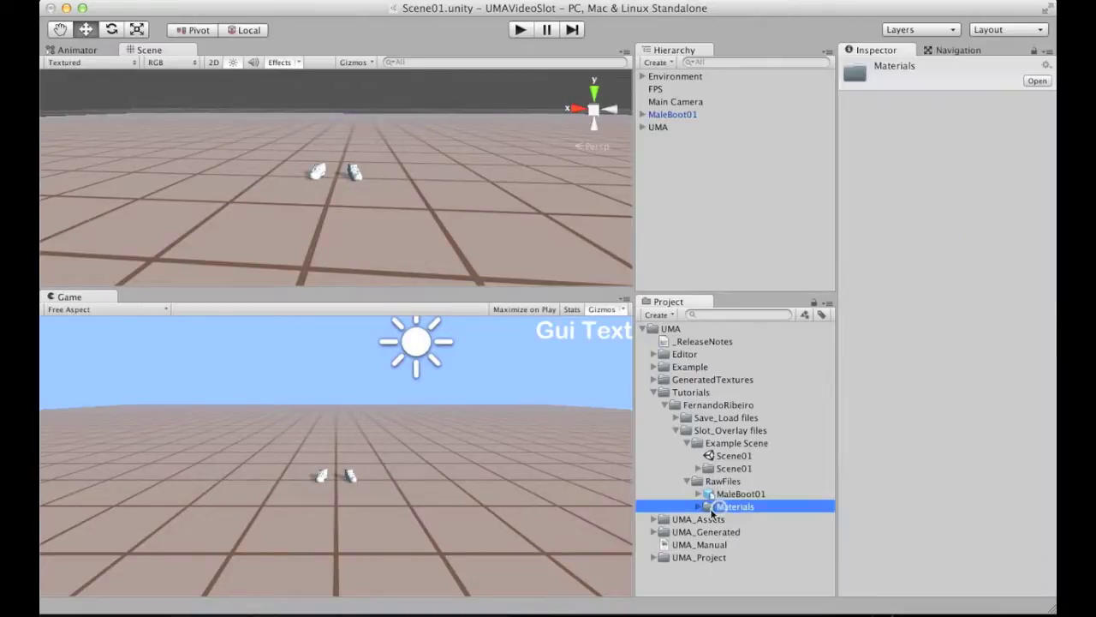
click(698, 506)
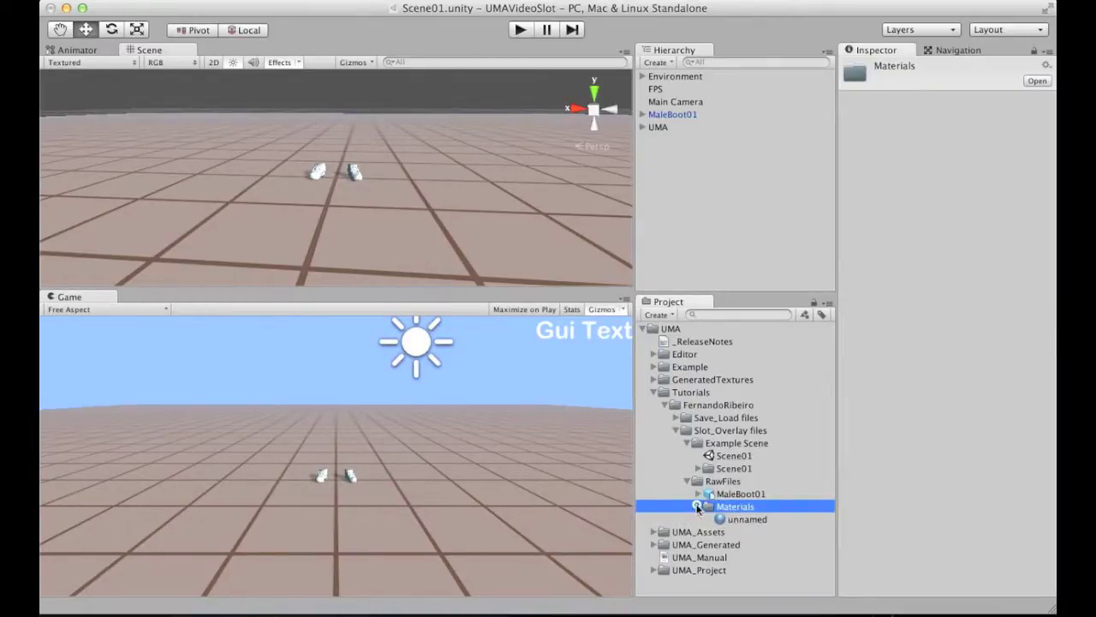
double_click(732, 507)
key(super+BackSpace)
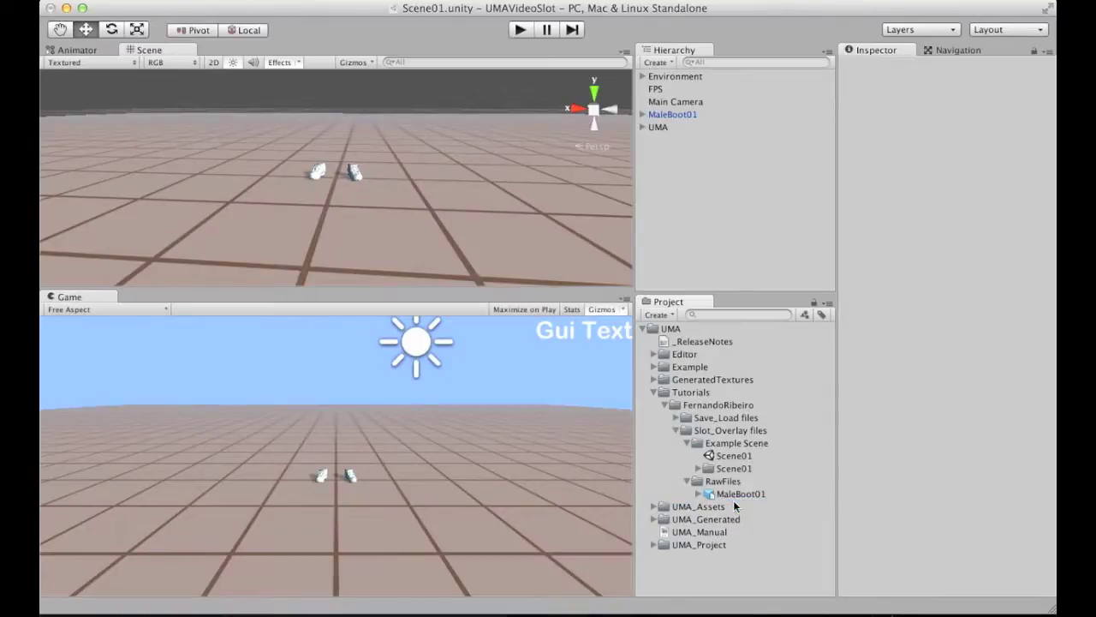
alt+scroll(391, 139, up, 6)
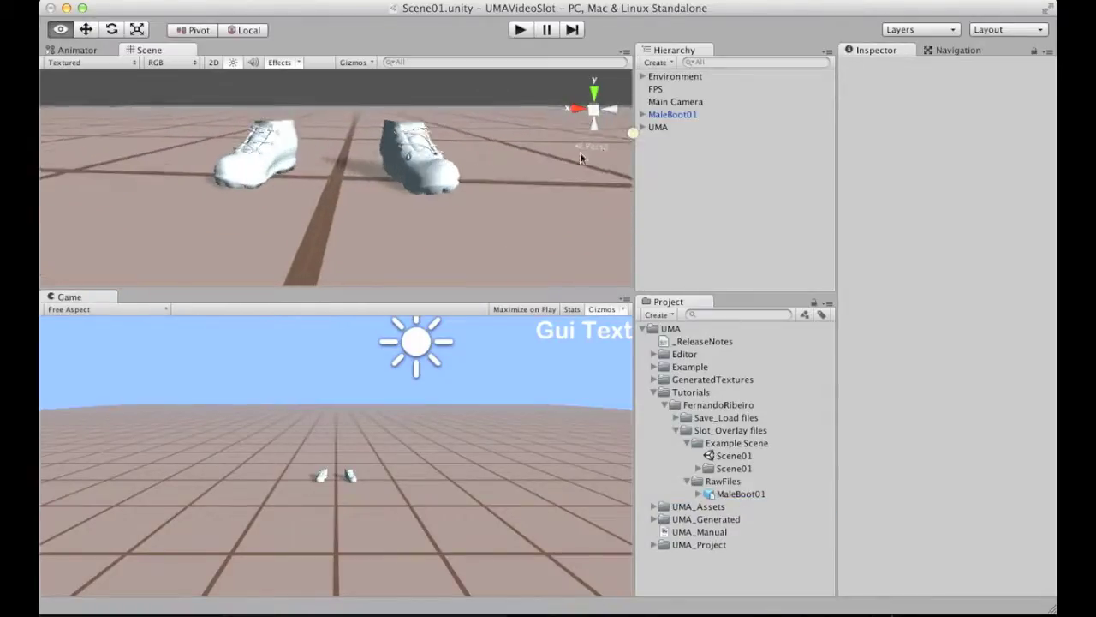
alt+drag(581, 157, 385, 175)
click(675, 114)
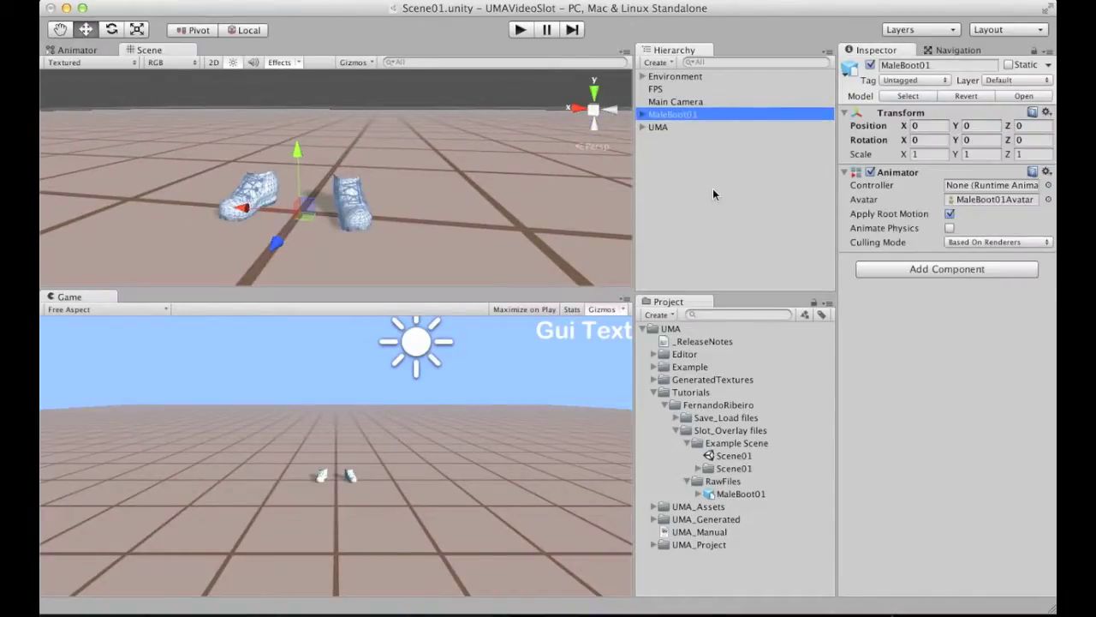
click(715, 210)
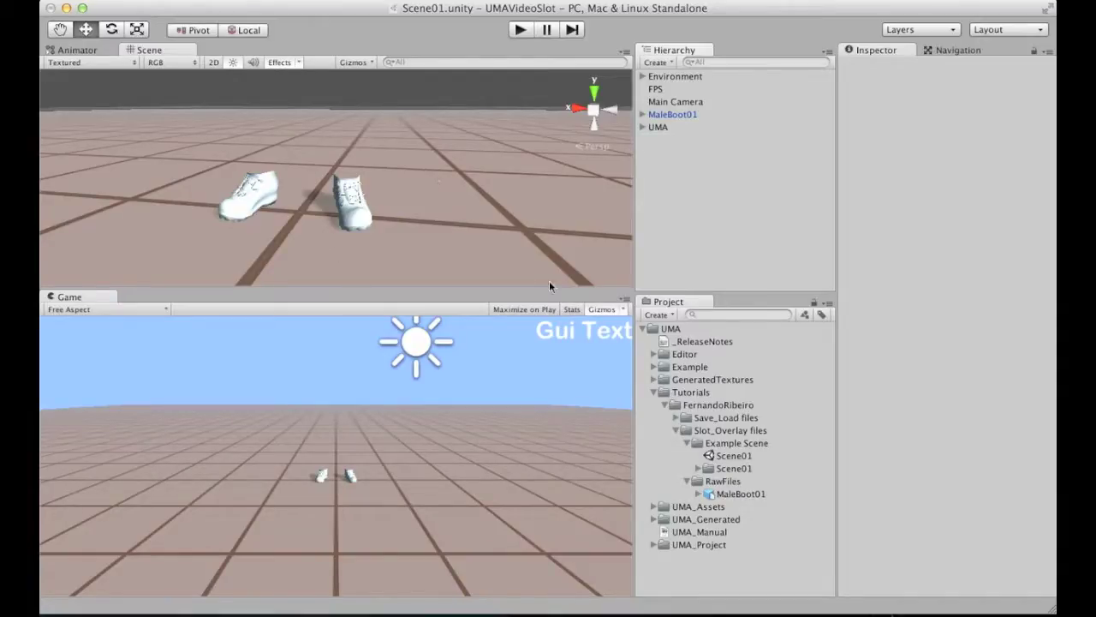
click(728, 317)
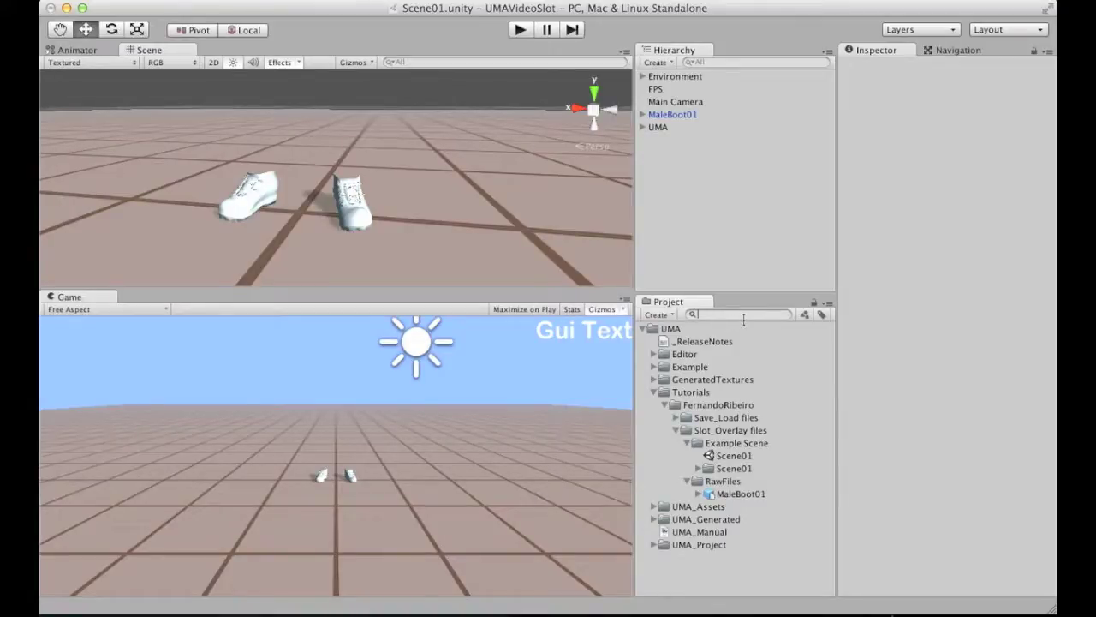
Find Male_Unified by searching 'unif' and place it in the scene over the boots.
text(unifie)
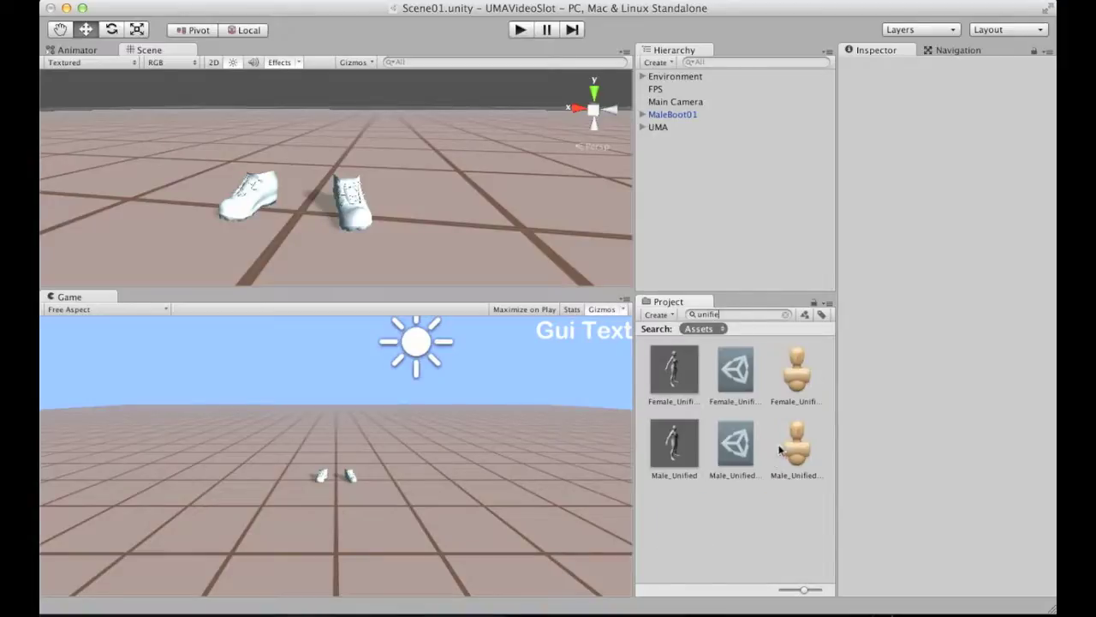
click(701, 451)
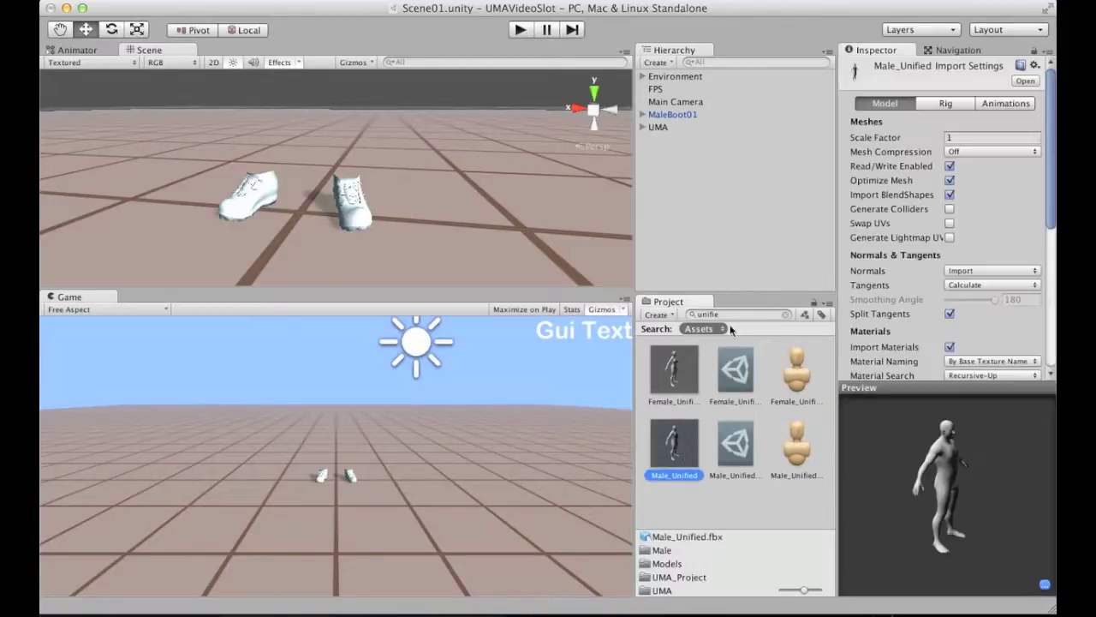
click(785, 315)
scroll(728, 505, down, 3)
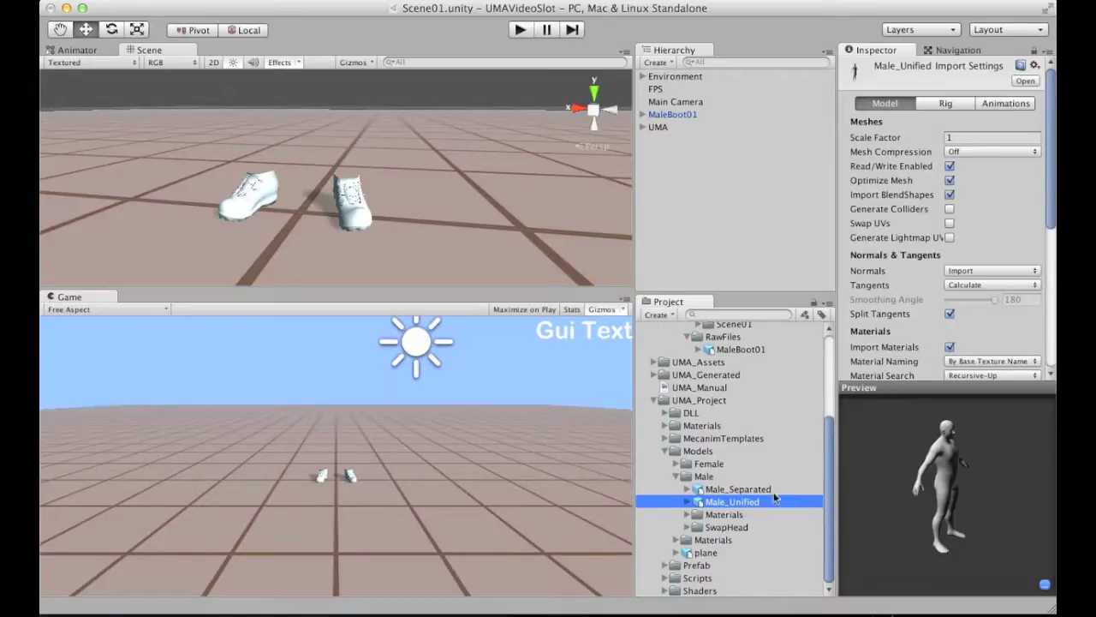
drag(765, 507, 690, 206)
alt+drag(388, 179, 445, 184)
key(shift+space)
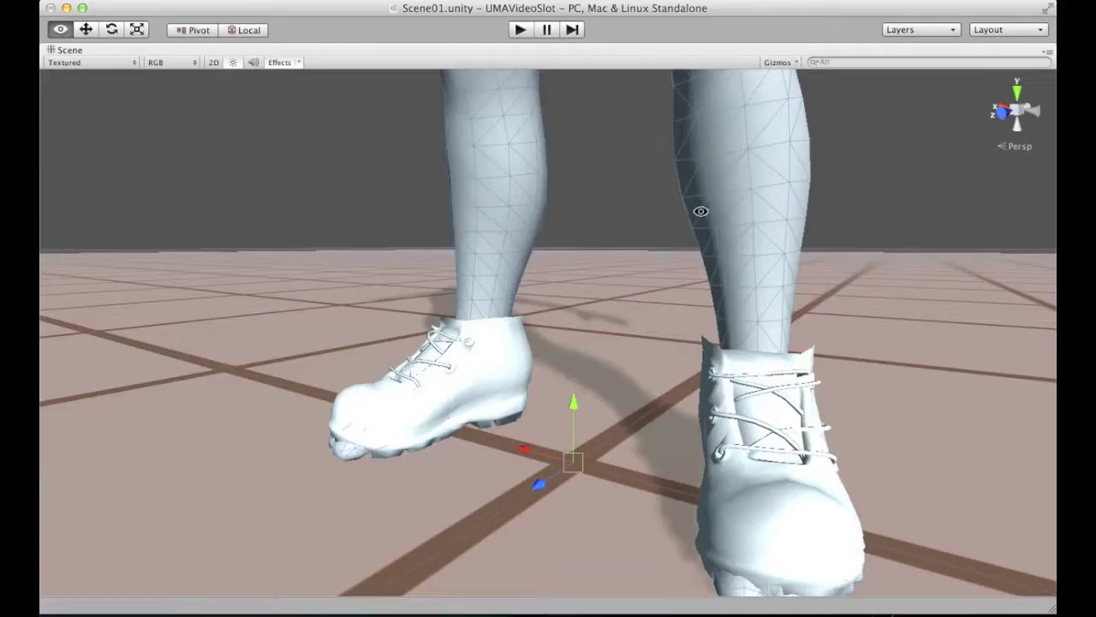
alt+drag(699, 211, 636, 215)
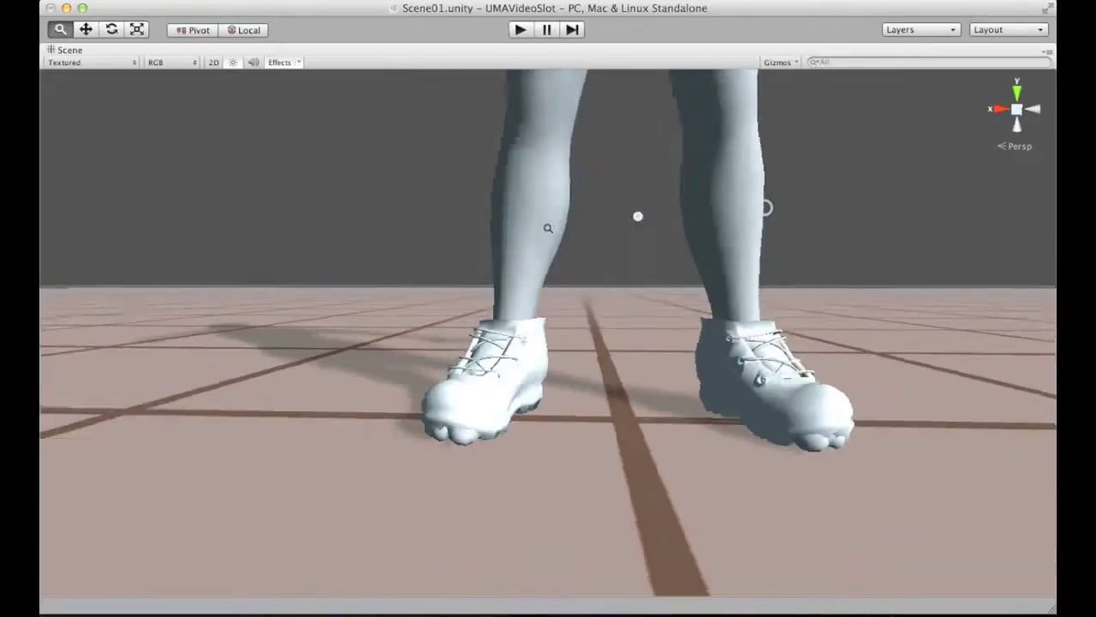
scroll(513, 345, down, 5)
alt+drag(583, 339, 592, 245)
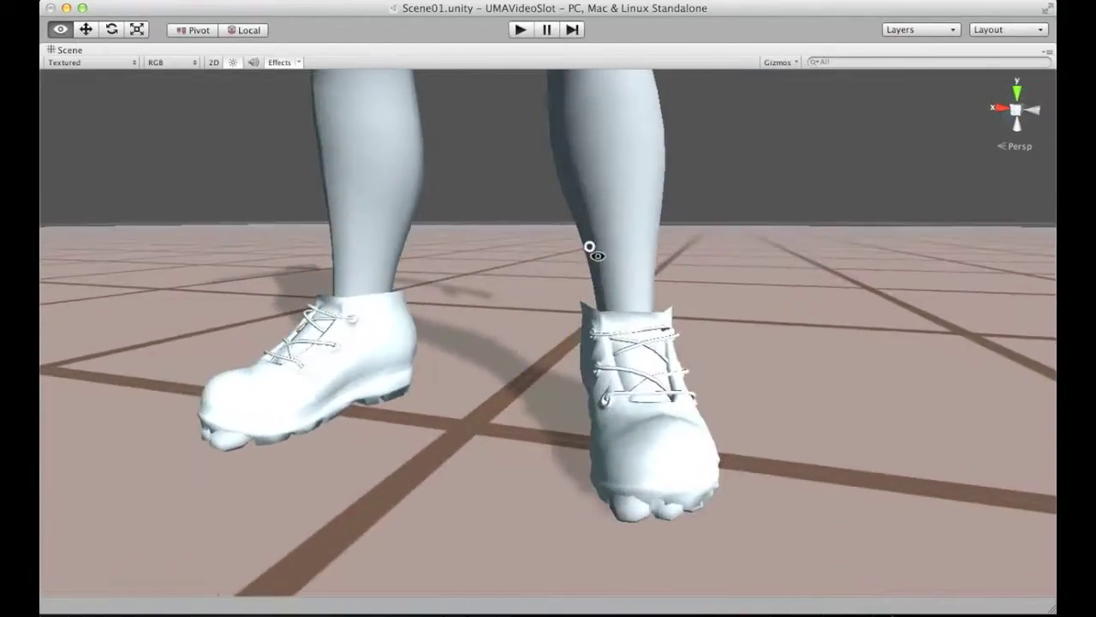
key(shift+space)
alt+drag(377, 228, 424, 227)
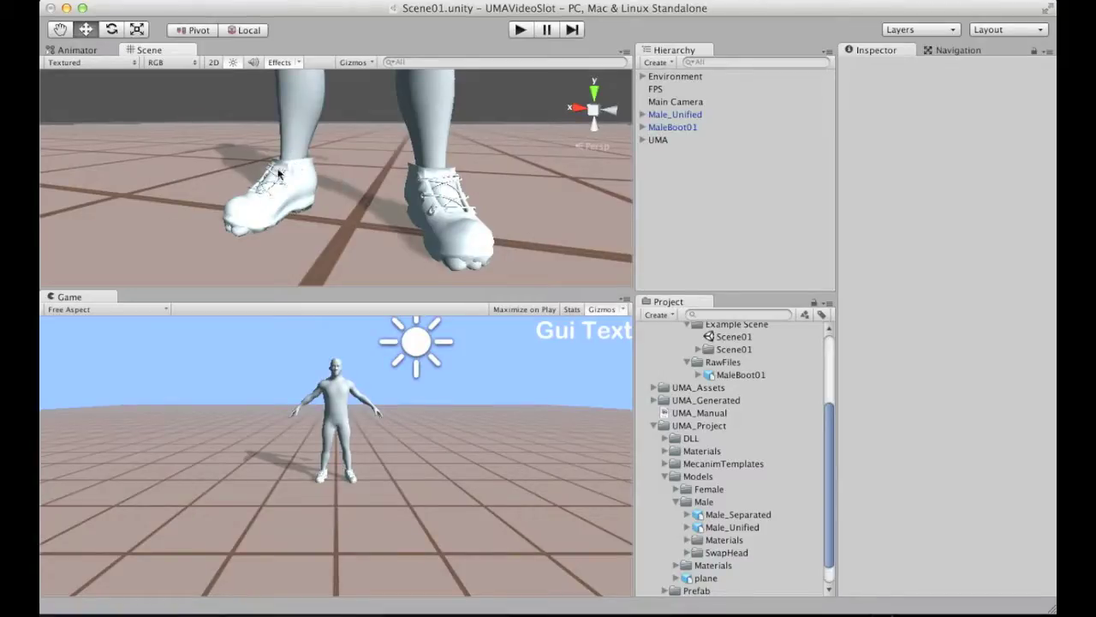
Expand MaleBoot01 and Male_Unified in the Hierarchy and inspect the UMA_Human_Male body mesh.
click(643, 128)
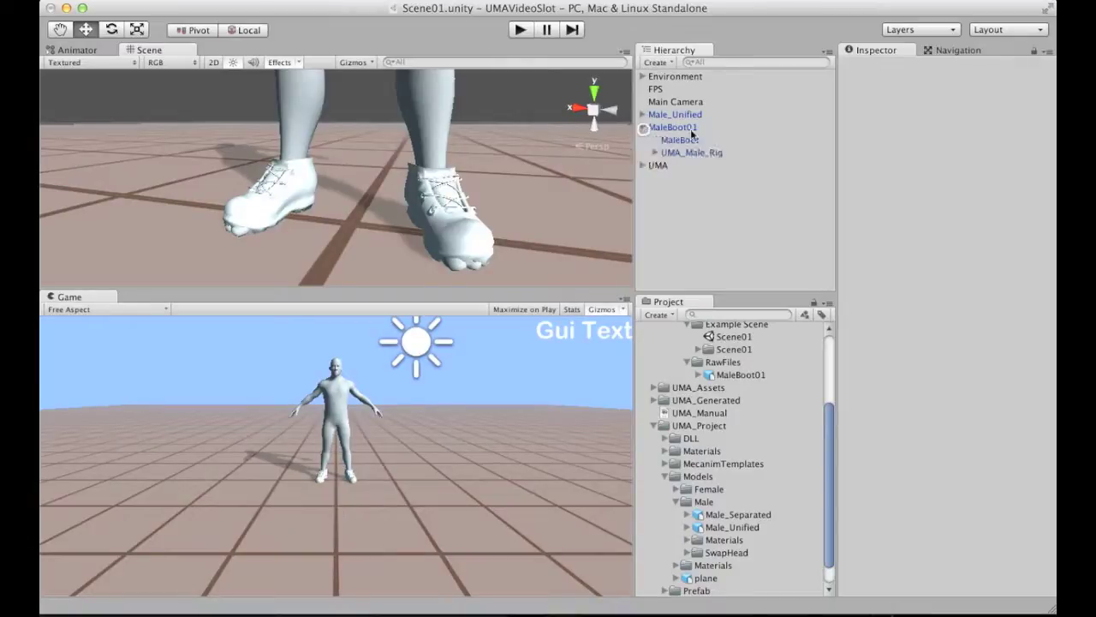
click(643, 115)
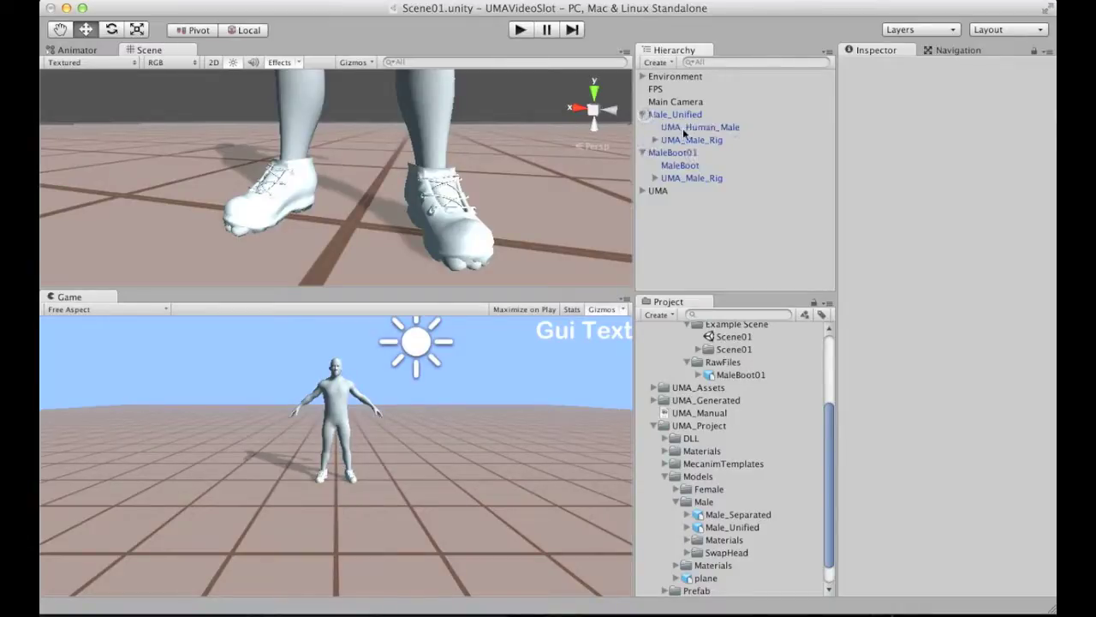
click(696, 129)
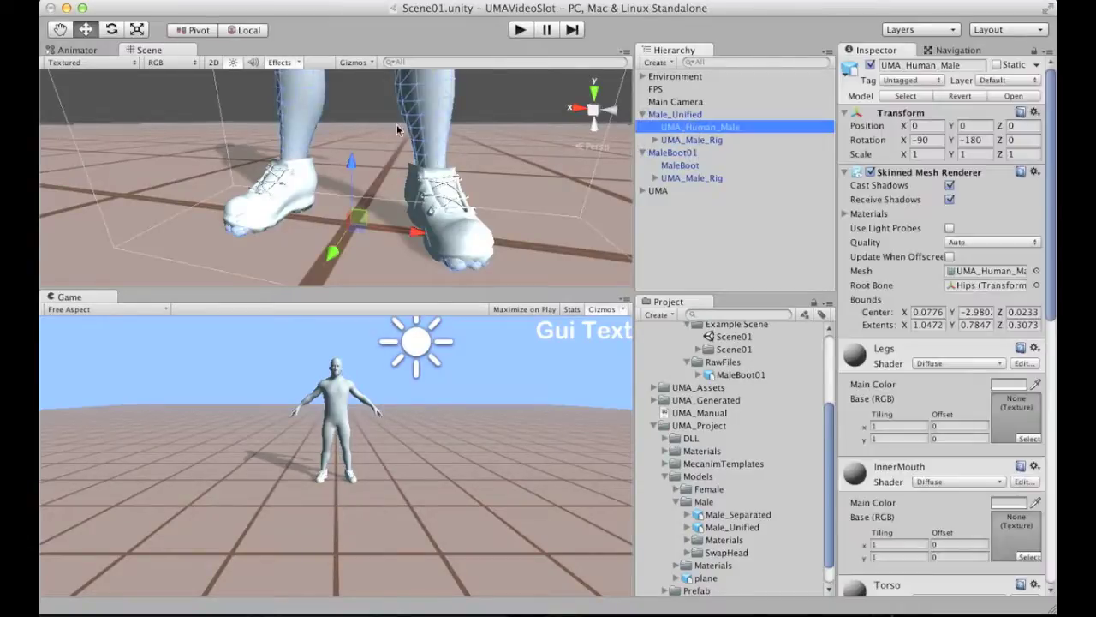
middle_drag(410, 140, 380, 257)
alt+drag(380, 257, 546, 140)
Inspect and frame the MaleBoot mesh, then select Male_Unified.
click(680, 165)
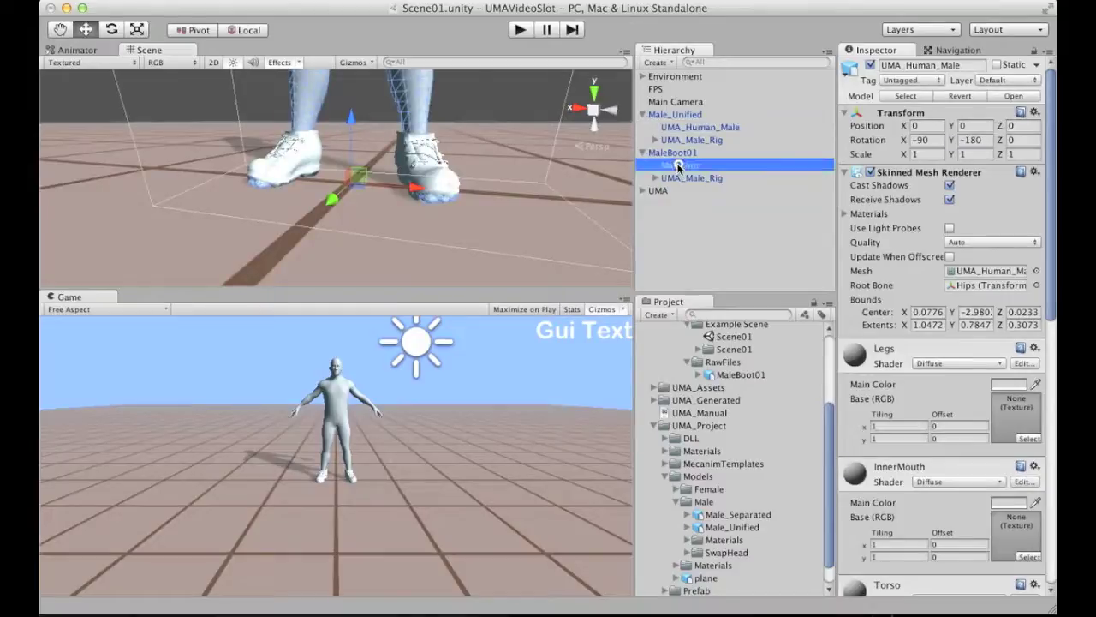
alt+right_drag(410, 163, 453, 157)
alt+drag(453, 157, 392, 177)
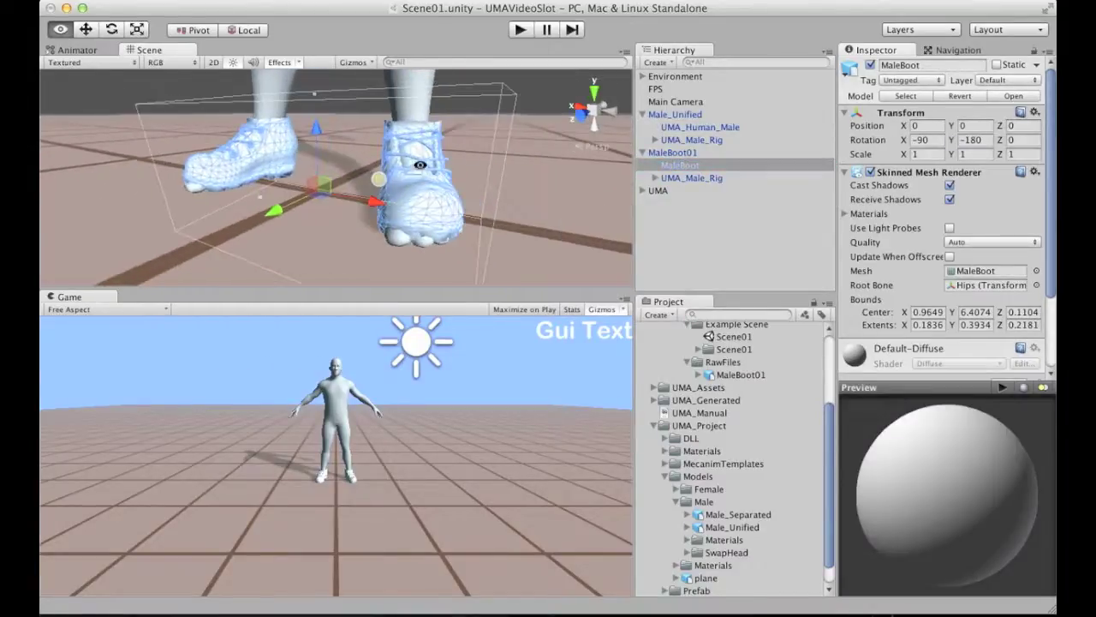
double_click(688, 166)
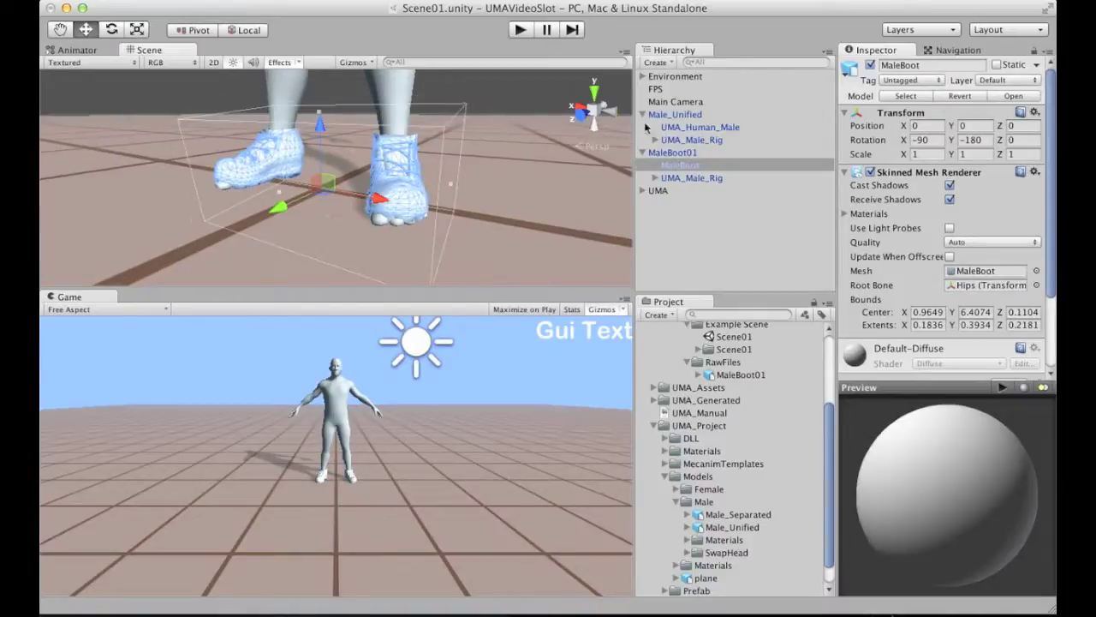
click(675, 115)
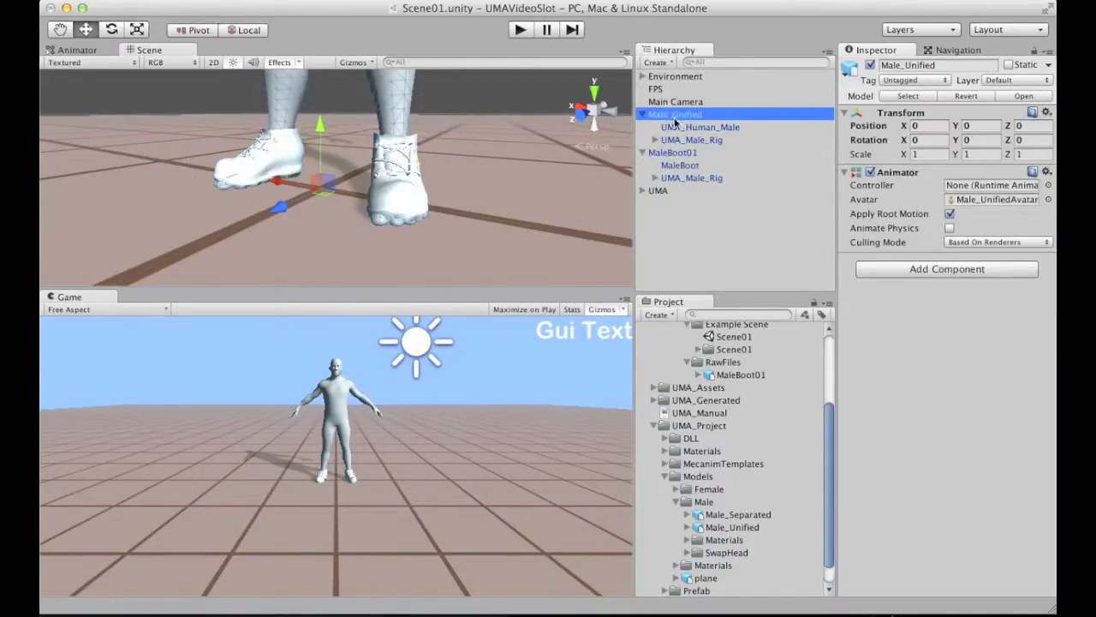
Compare MaleBoot01 and Male_Unified setups, including the UMA_Human_Male and MaleBoot meshes.
click(672, 154)
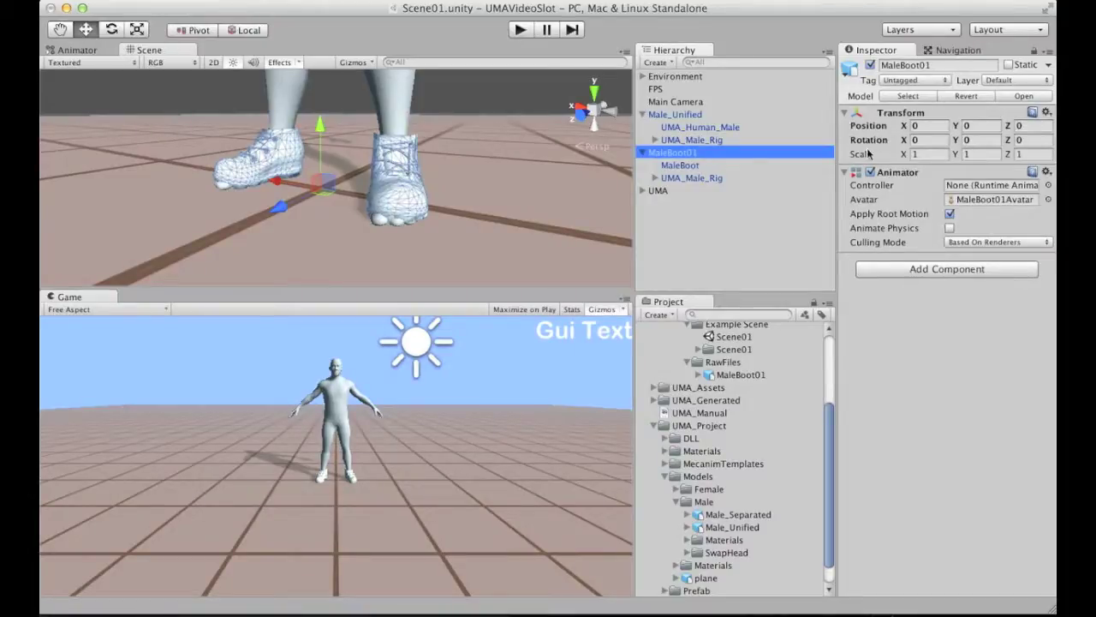
click(683, 114)
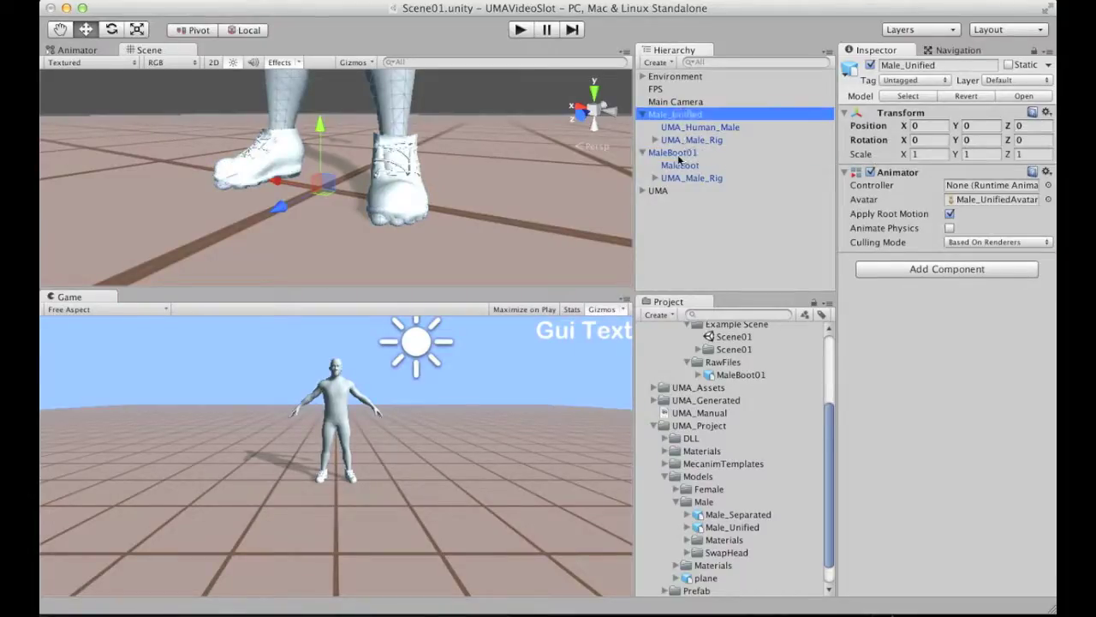
click(677, 154)
click(679, 115)
click(694, 153)
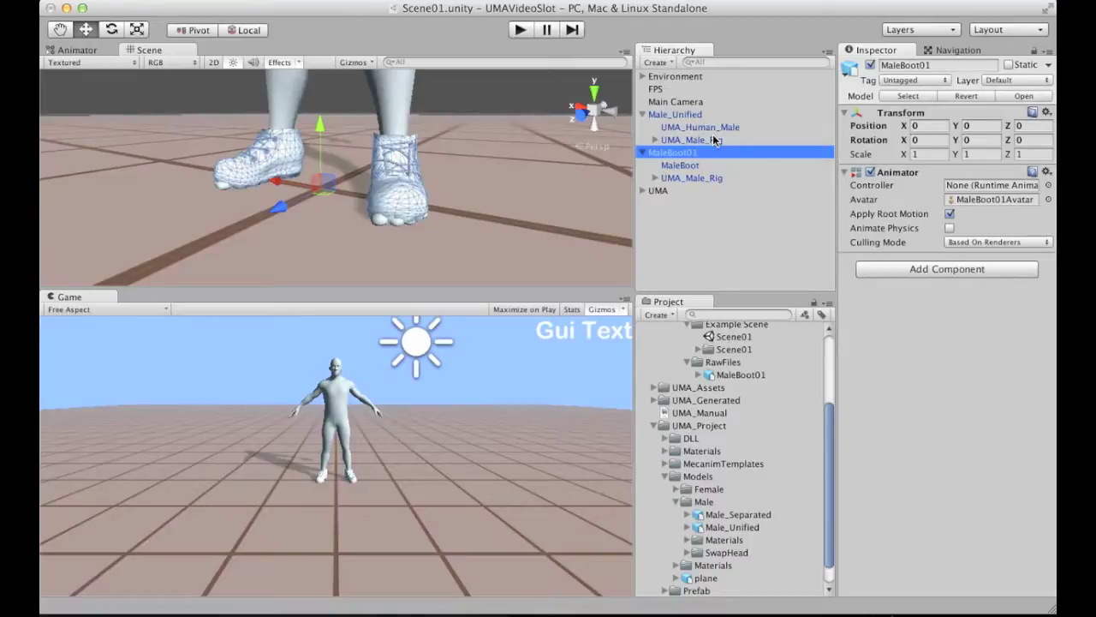
click(692, 127)
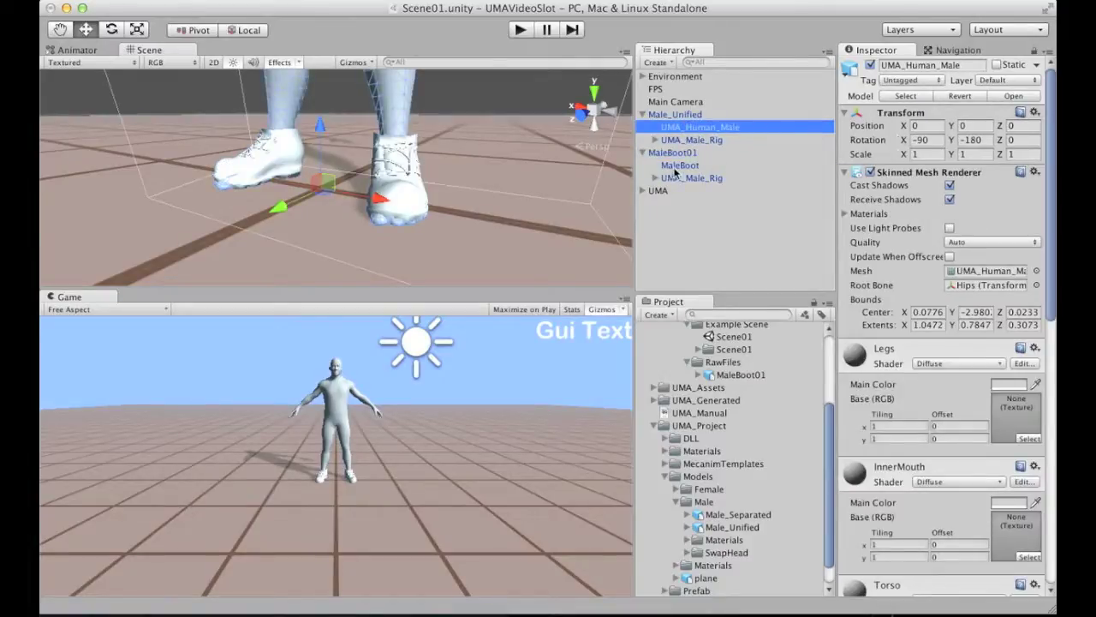
click(677, 166)
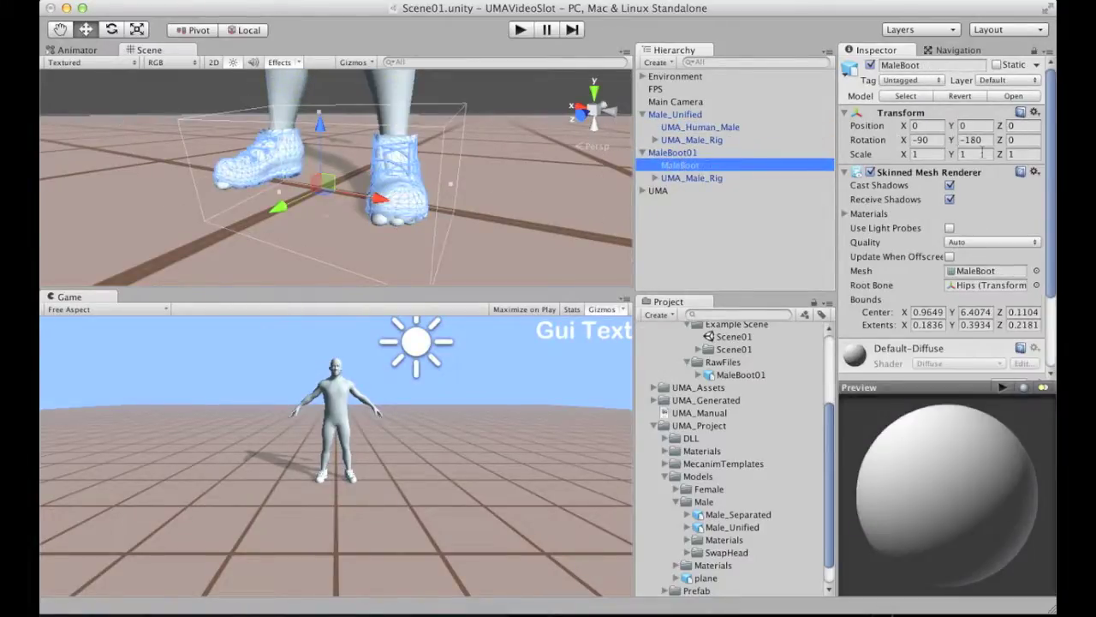
click(673, 152)
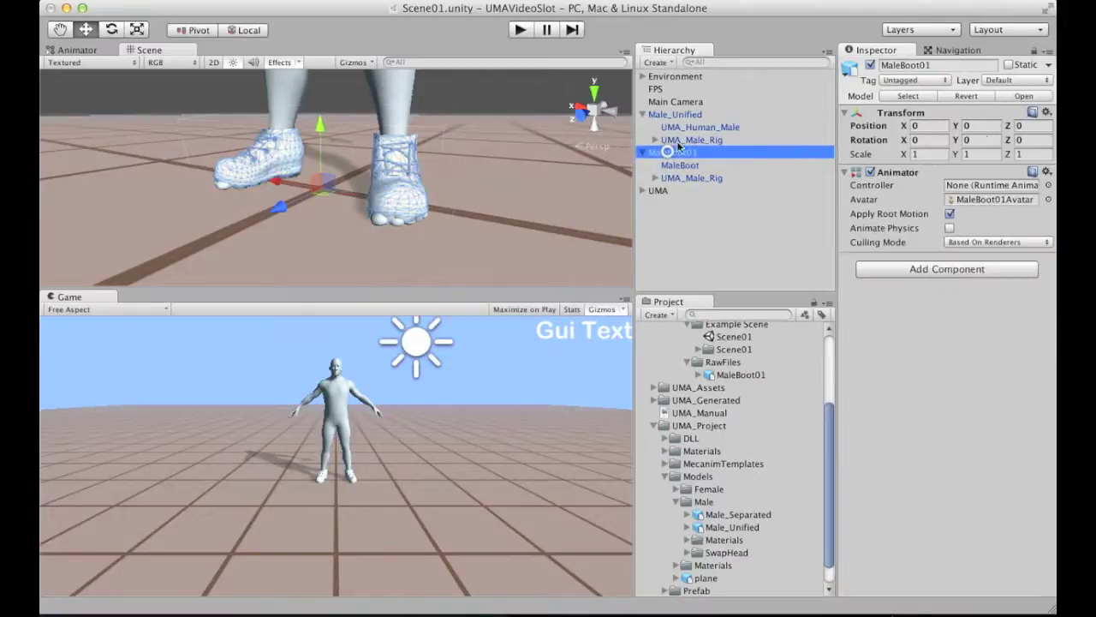
Check the boots' fit and MaleBoot's Default-Diffuse material, ending with Male_Unified selected.
click(672, 115)
click(678, 165)
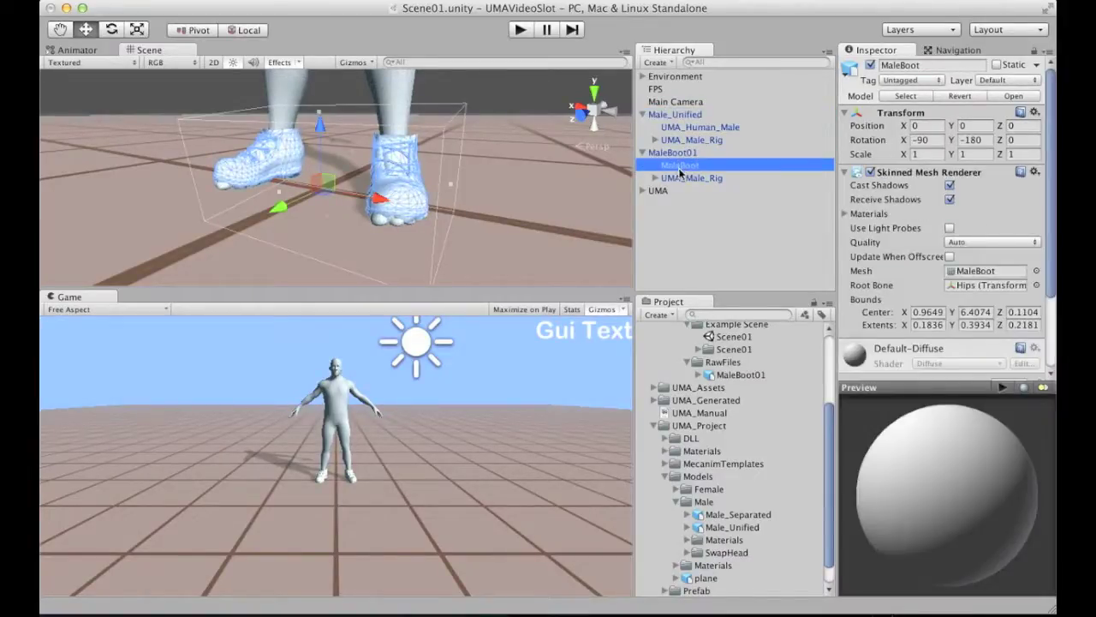
click(685, 128)
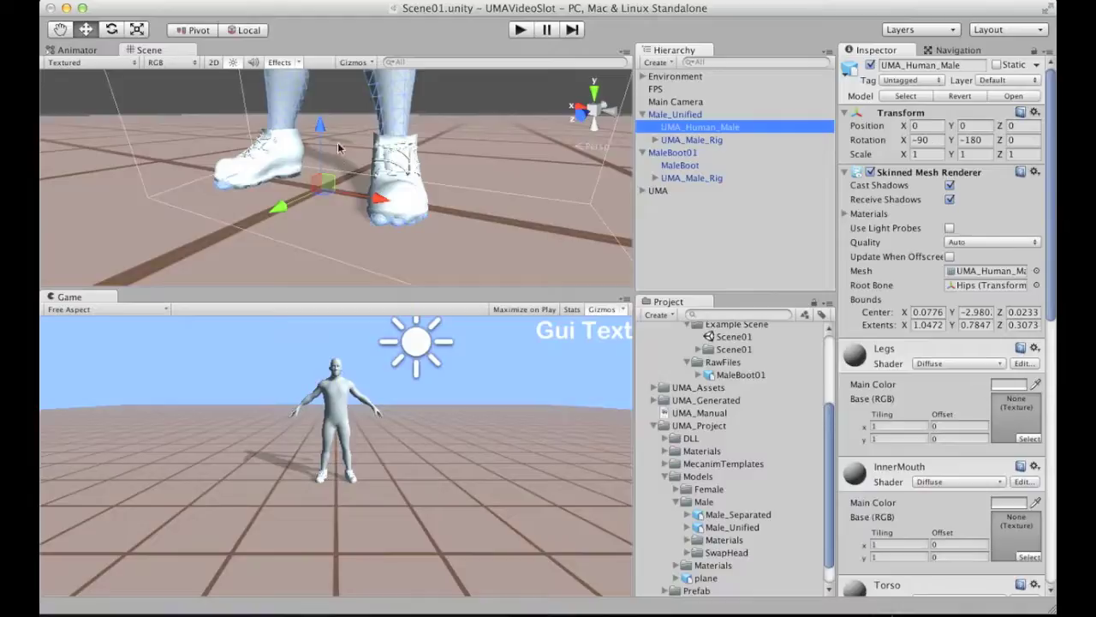
alt+drag(341, 150, 371, 150)
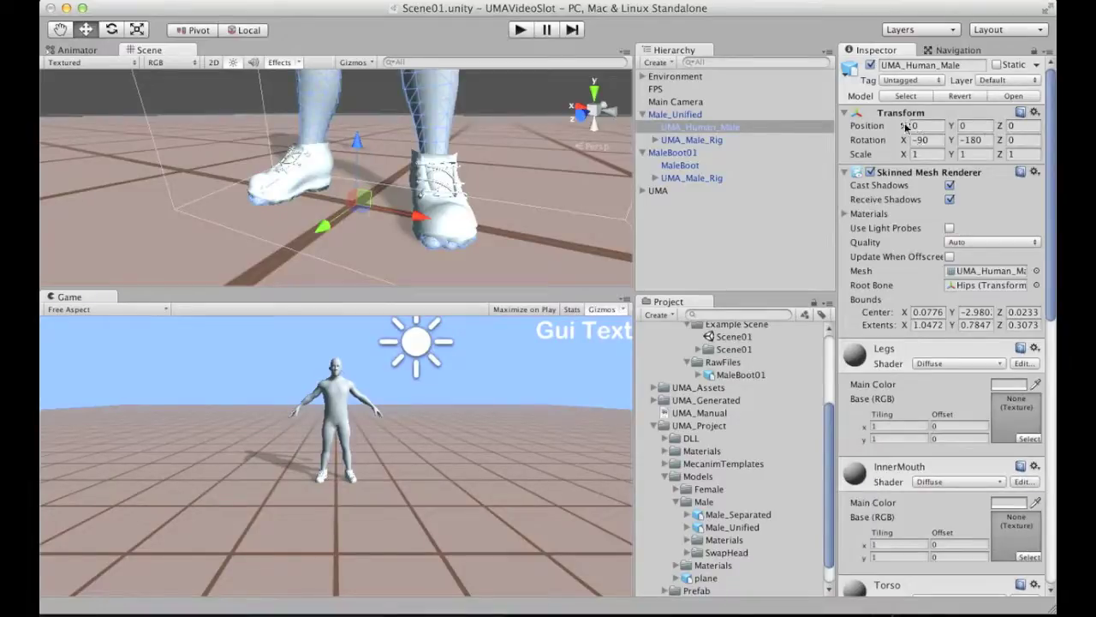
click(690, 165)
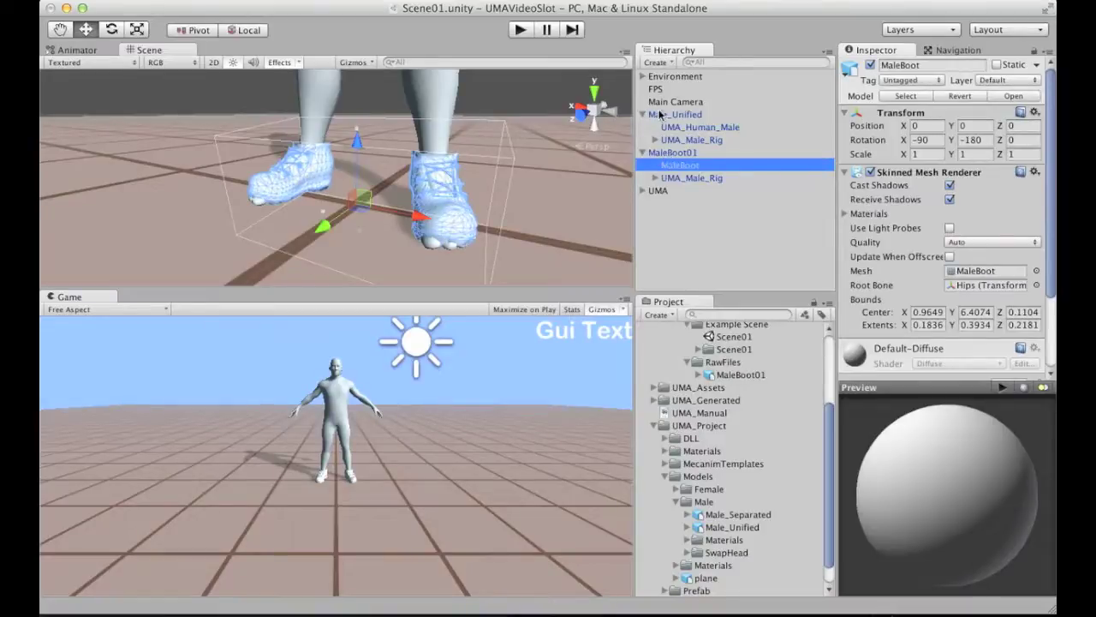
click(676, 152)
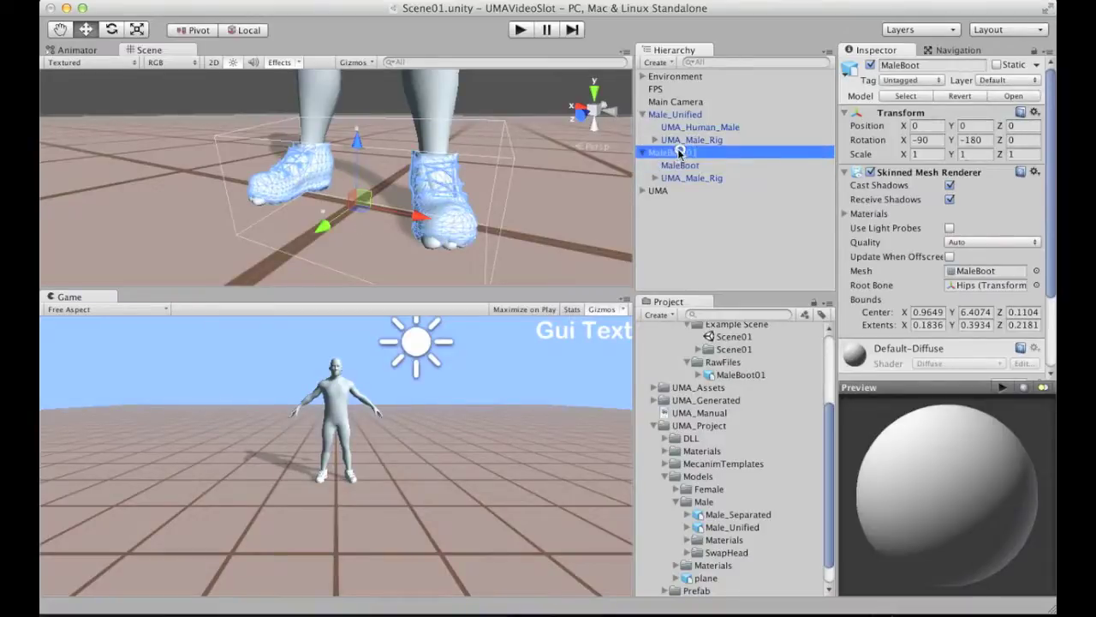
click(683, 129)
click(676, 115)
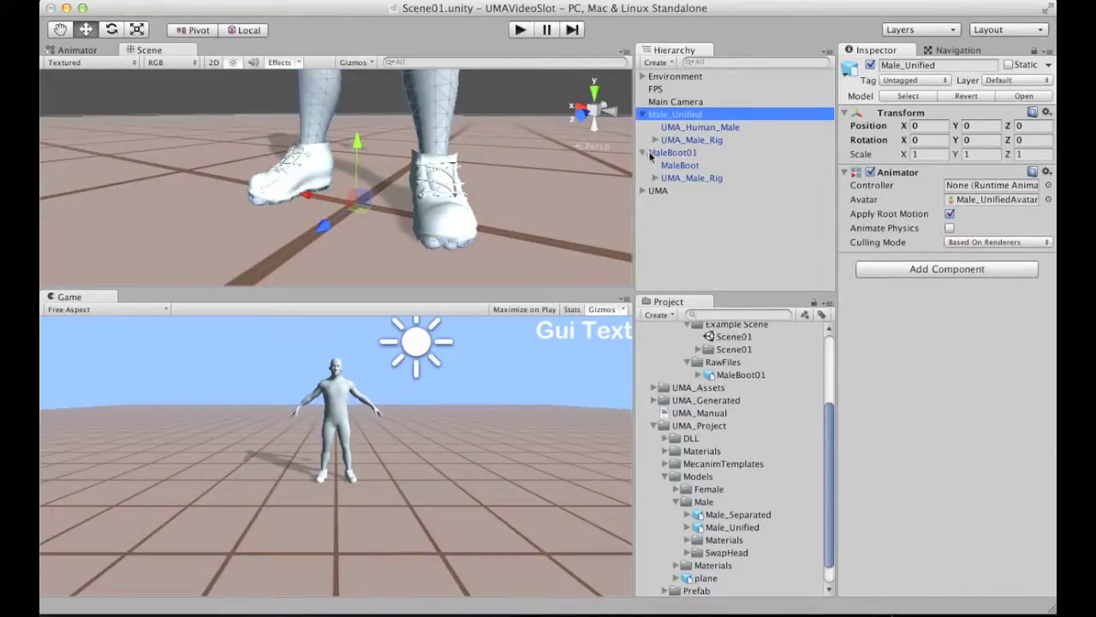
click(659, 115)
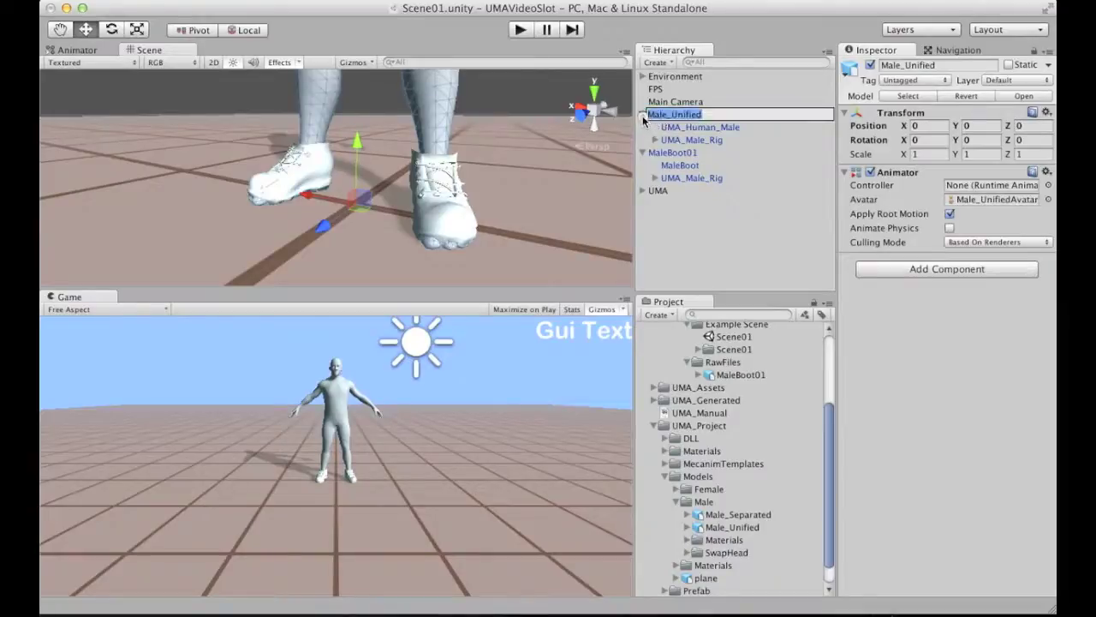
Delete Male_Unified and MaleBoot01, leaving Environment, FPS, Main Camera and UMA in Scene01.
click(642, 114)
click(643, 126)
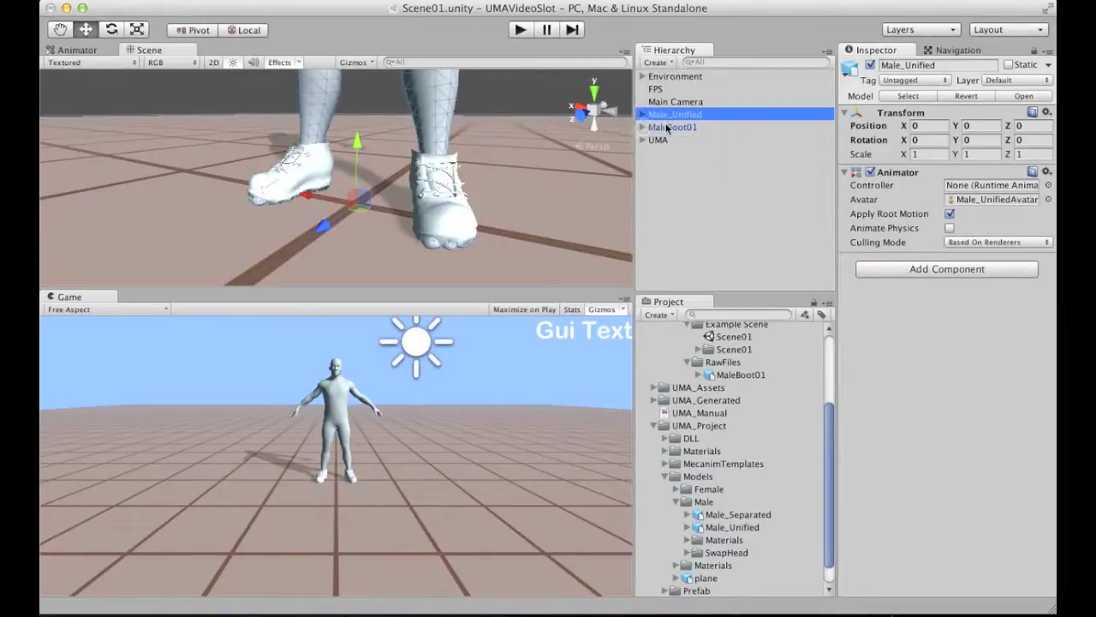
shift+click(667, 127)
key(super+BackSpace)
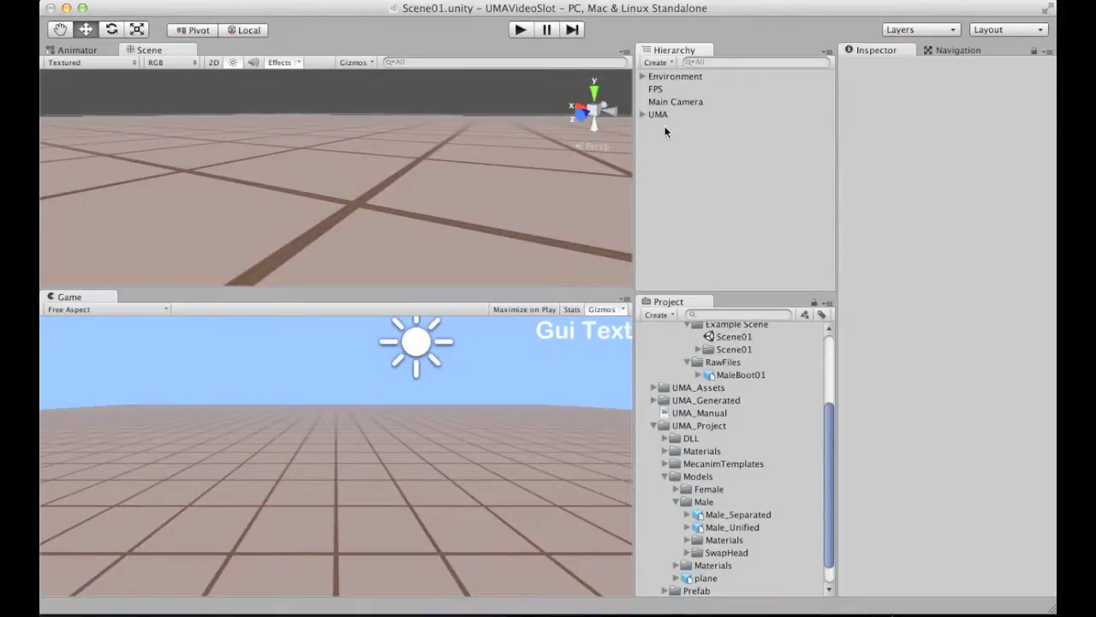
drag(830, 421, 827, 400)
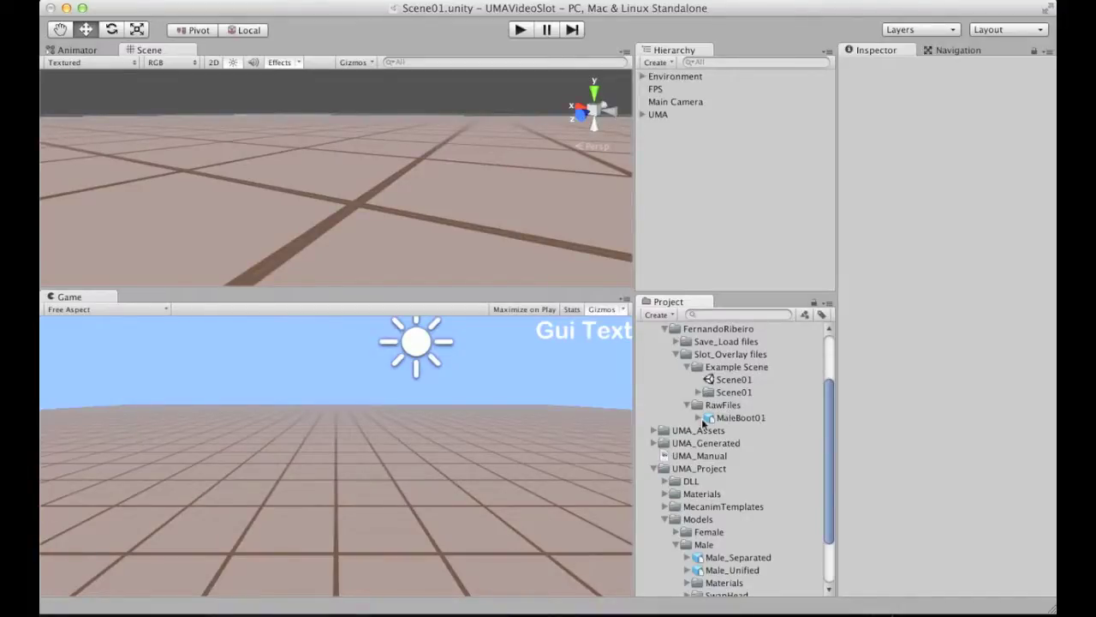
Create a new folder named Slots inside Slot_Overlay files.
click(687, 366)
click(711, 366)
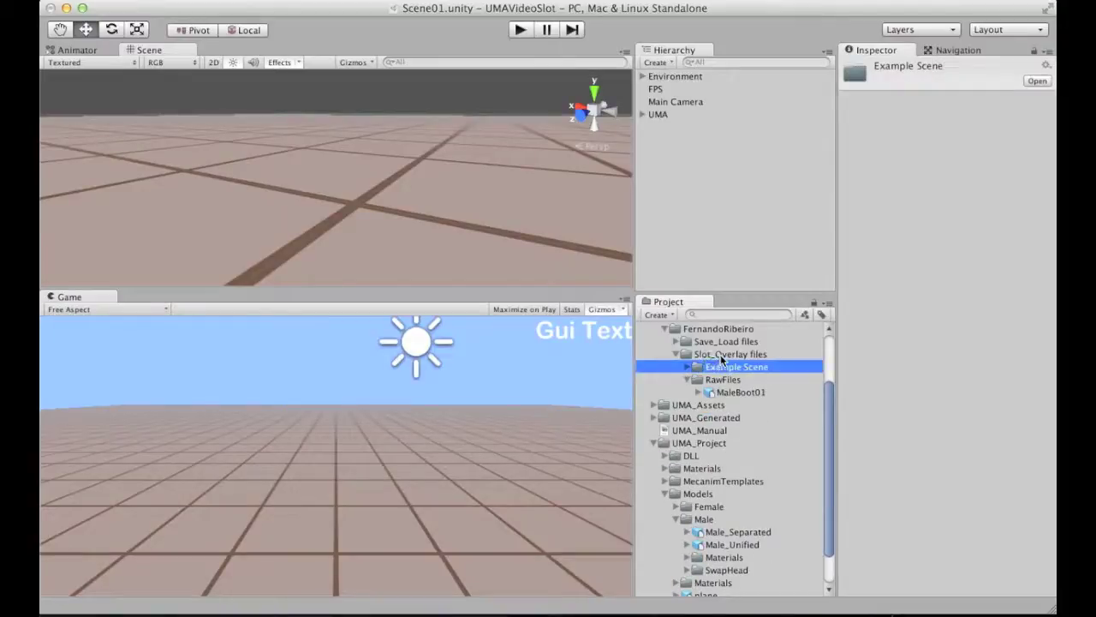
click(720, 354)
click(659, 315)
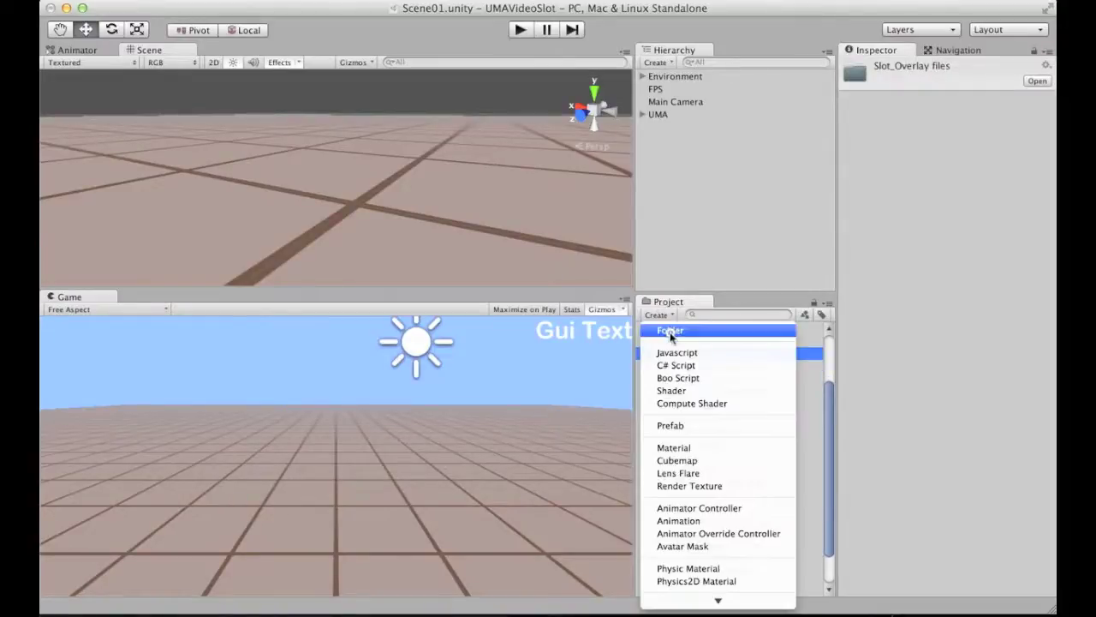
click(671, 331)
text(Slots)
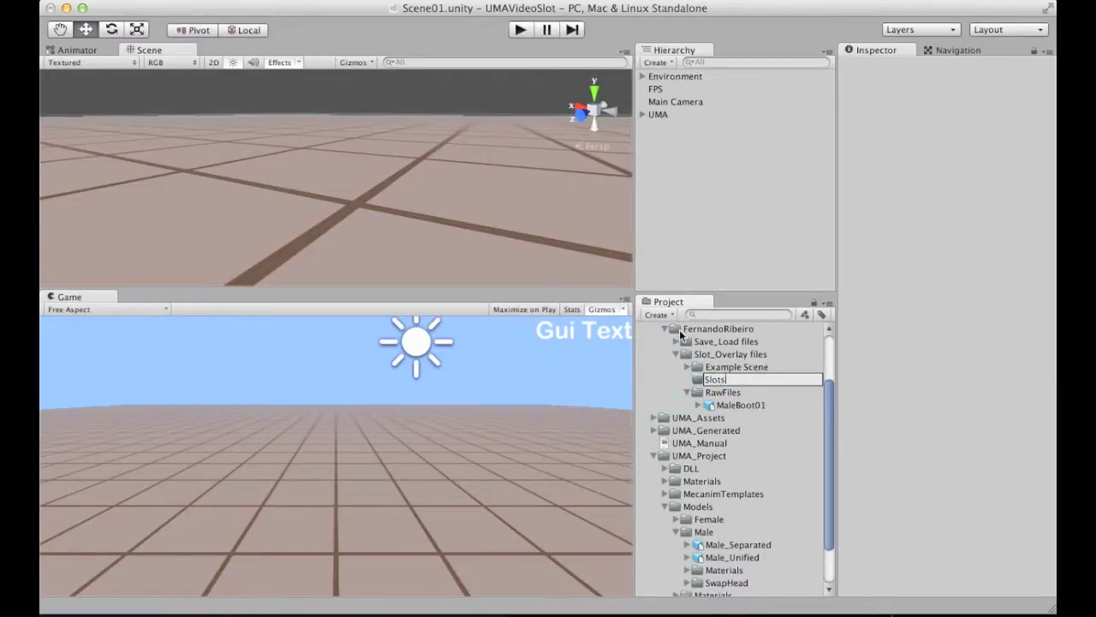
key(Return)
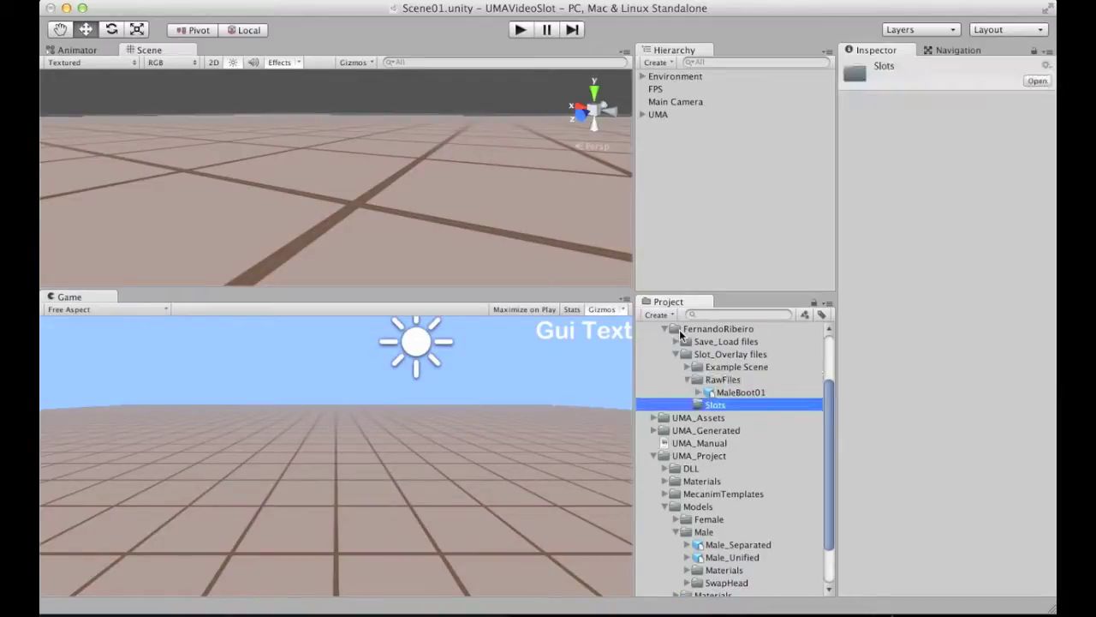
Duplicate Slots as an Overlays folder and reselect Slots.
key(super+d)
key(Return)
text(O)
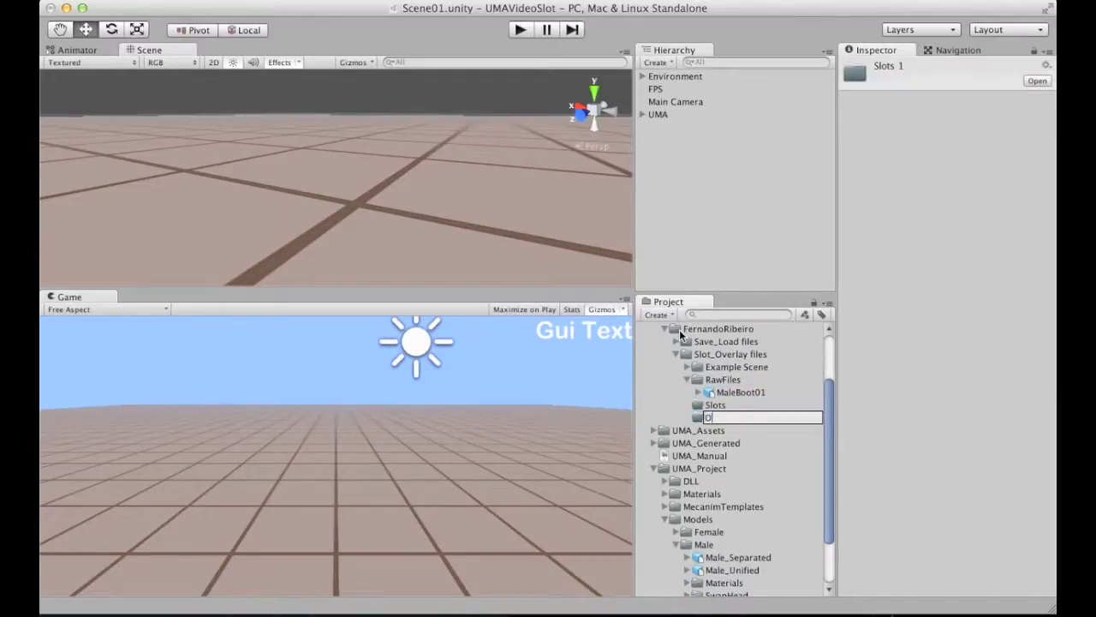
text(verlays)
key(Return)
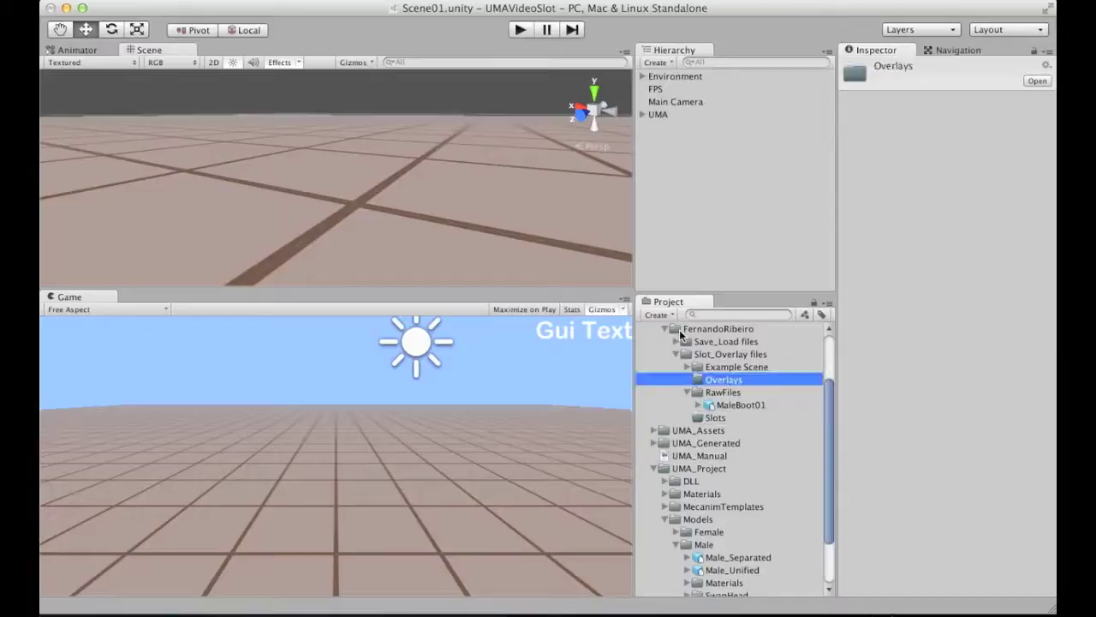
click(715, 419)
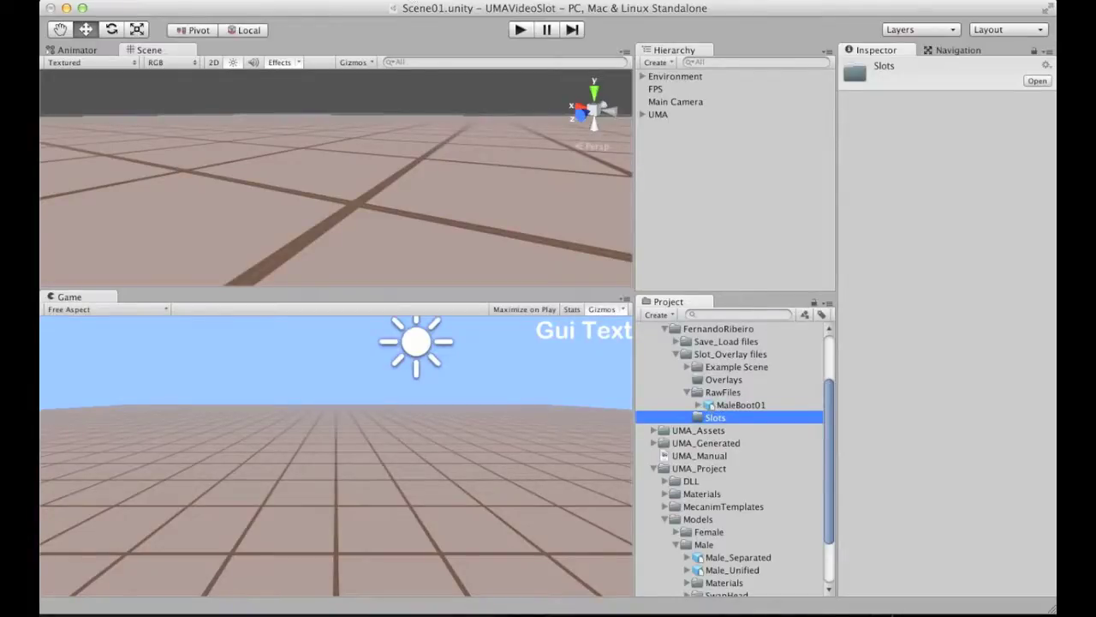
click(411, 0)
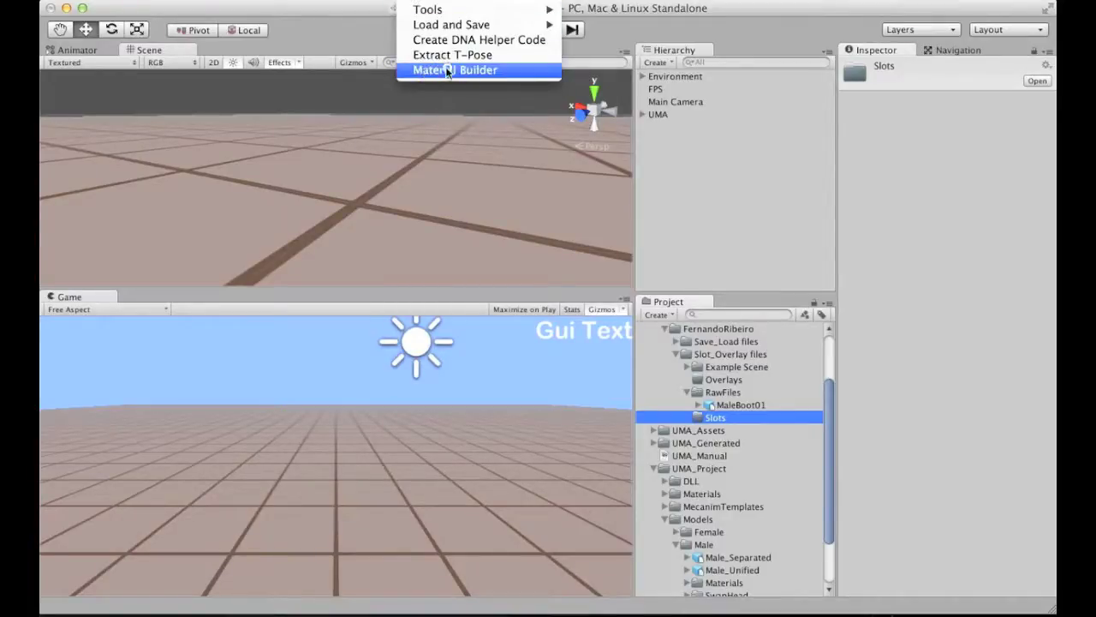
Launch the UMA Material Builder and dock it as a tab beside the Scene and Game views.
click(480, 71)
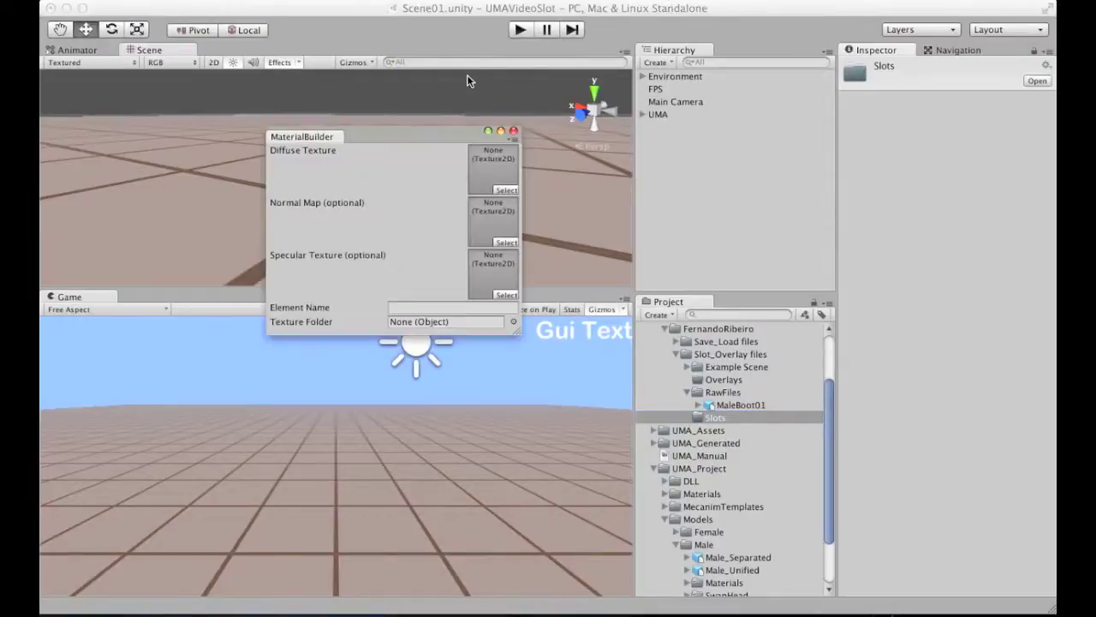
drag(361, 152, 313, 69)
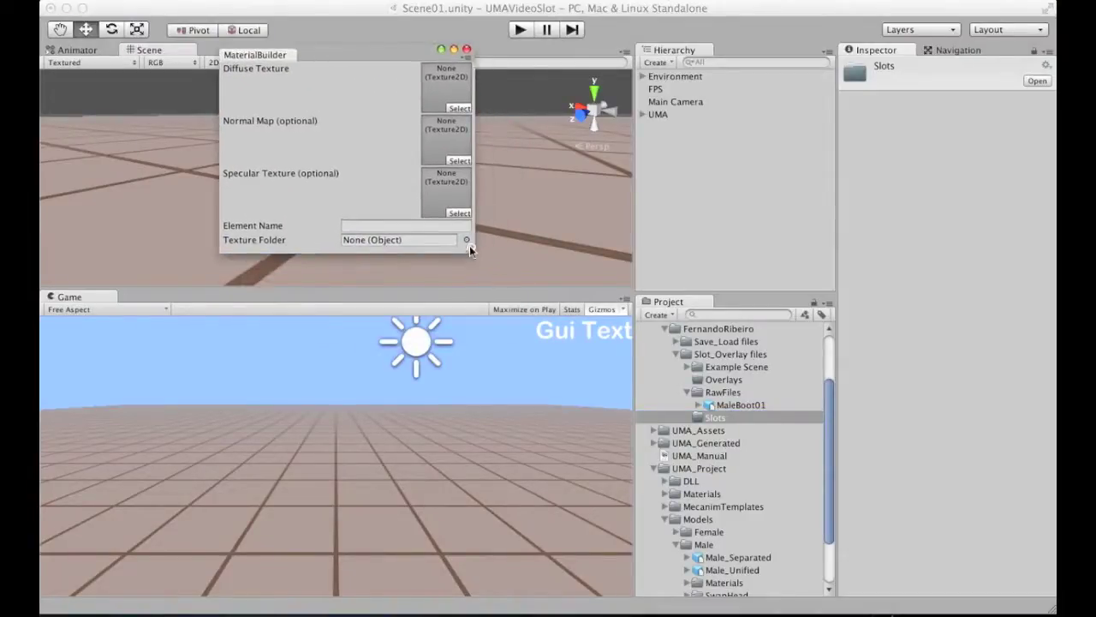
drag(473, 246, 682, 320)
drag(271, 54, 306, 120)
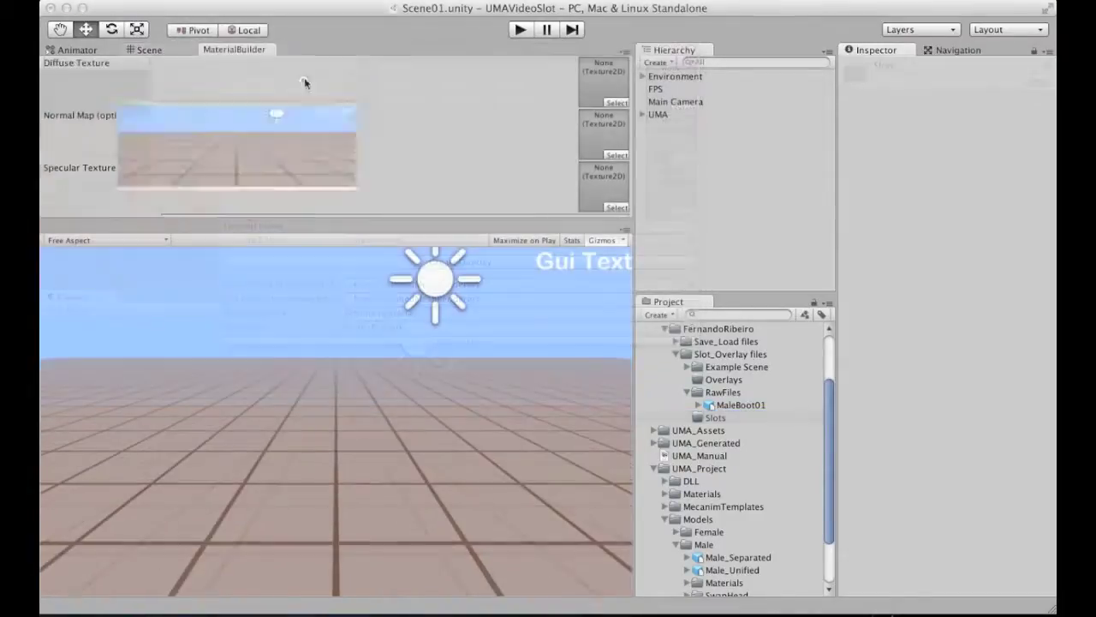
drag(304, 83, 313, 44)
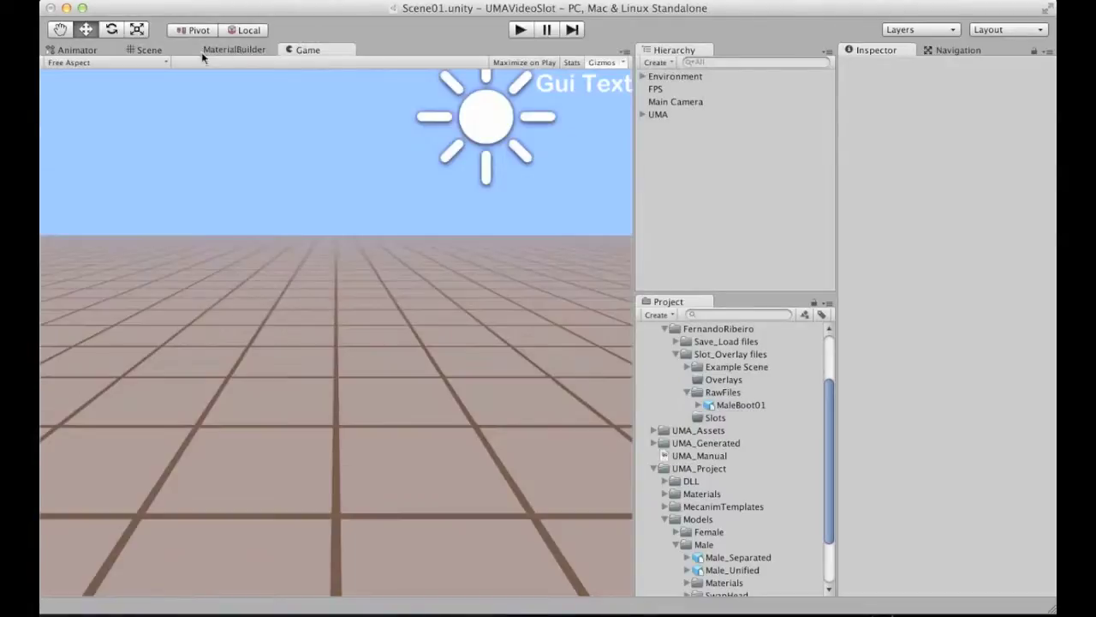
click(235, 50)
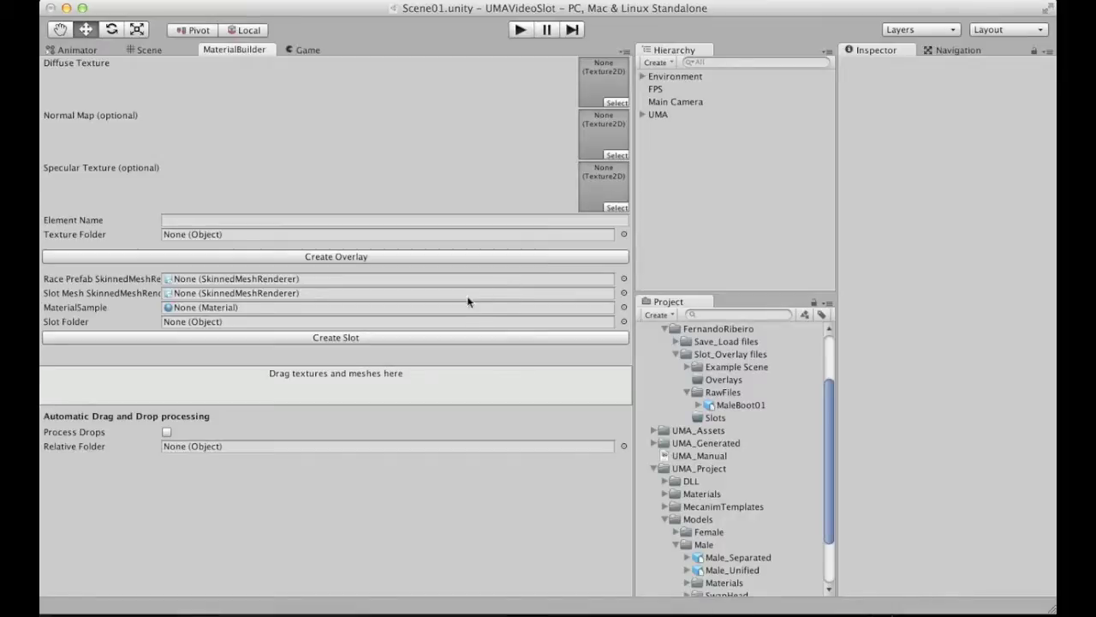
Expand the MaleBoot01 model in RawFiles and select its MaleBoot mesh.
click(698, 405)
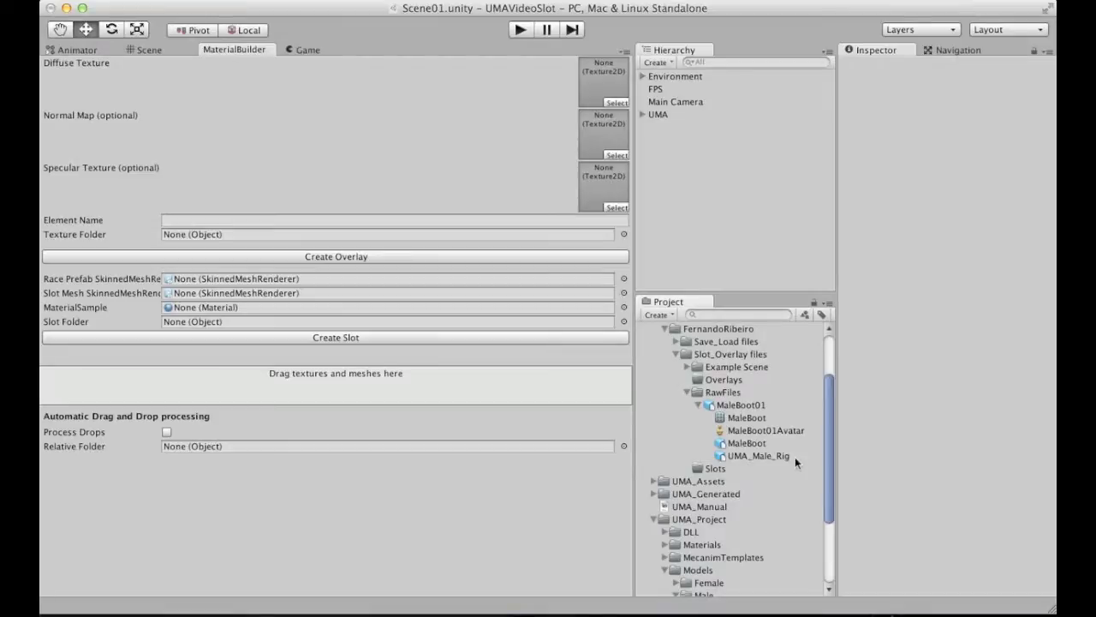
click(724, 443)
Drop the MaleBoot mesh into the Material Builder, rename the element MaleBoot01, and search assets for 'unified'.
drag(724, 443, 329, 387)
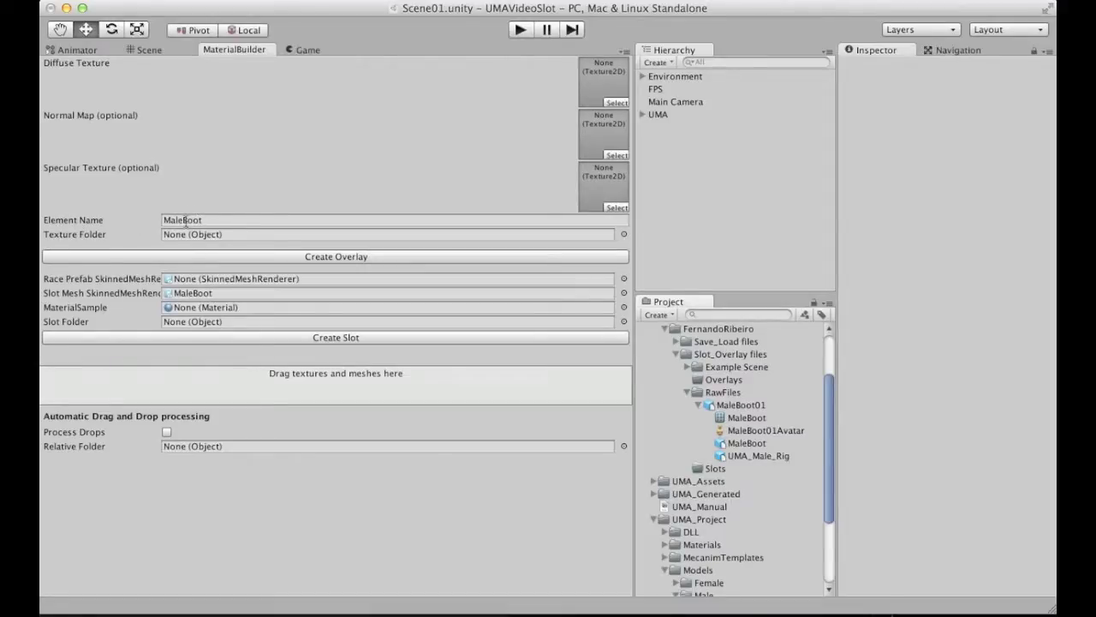
click(209, 220)
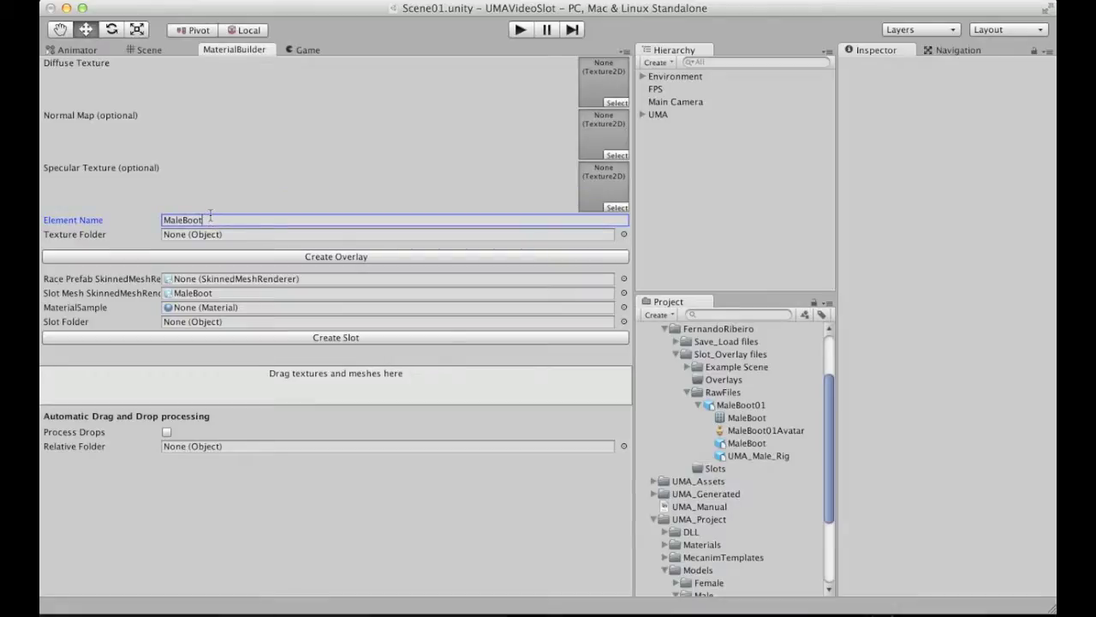
text(01)
click(719, 314)
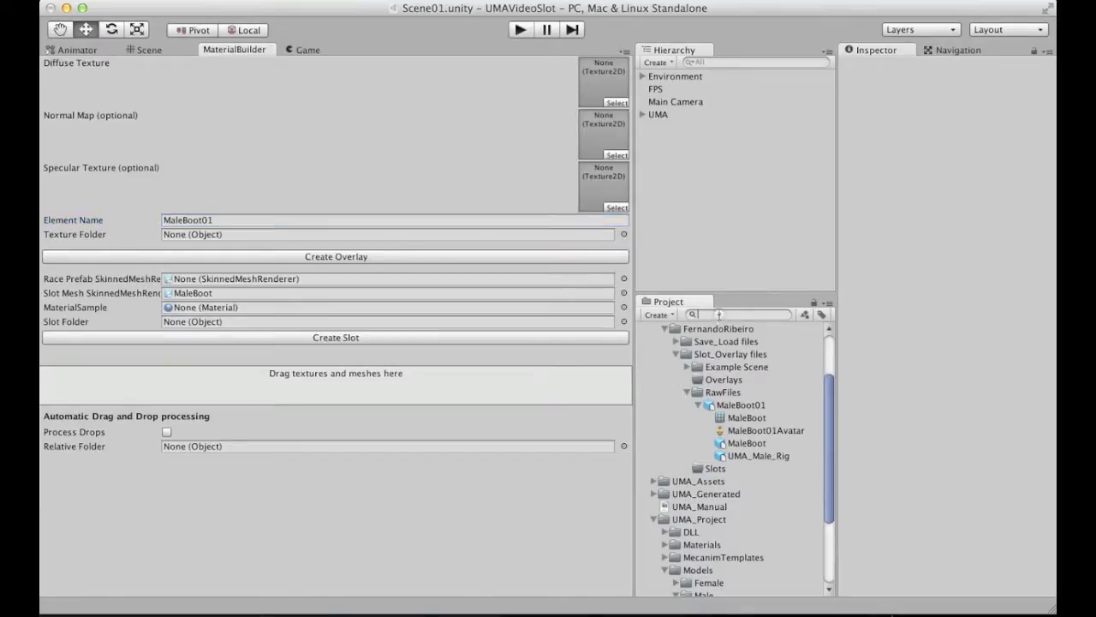
text(uni)
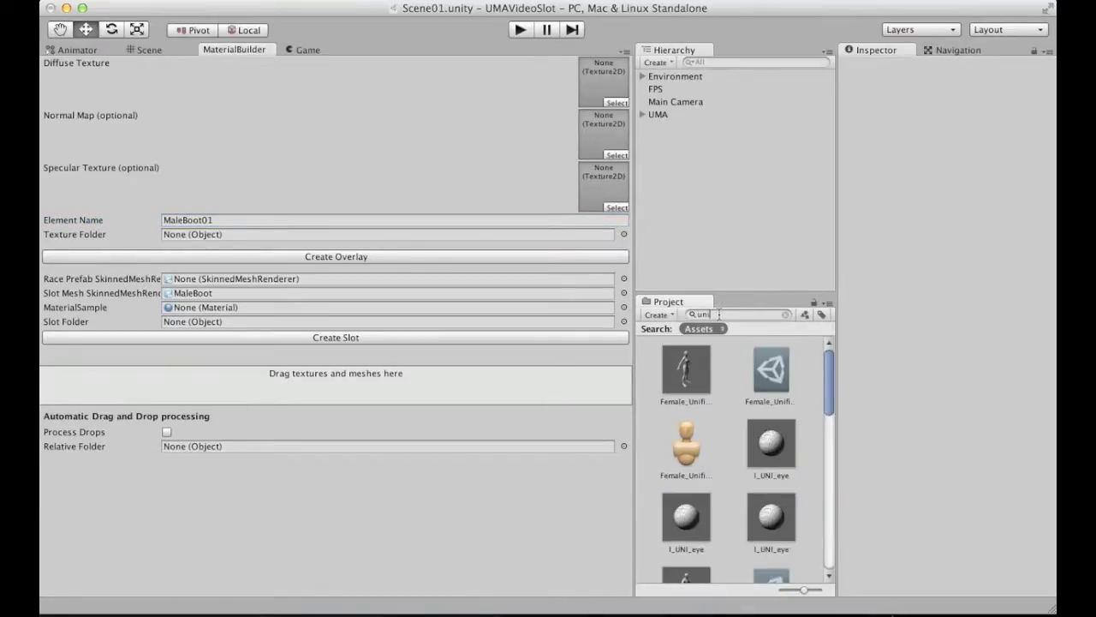
text(fied)
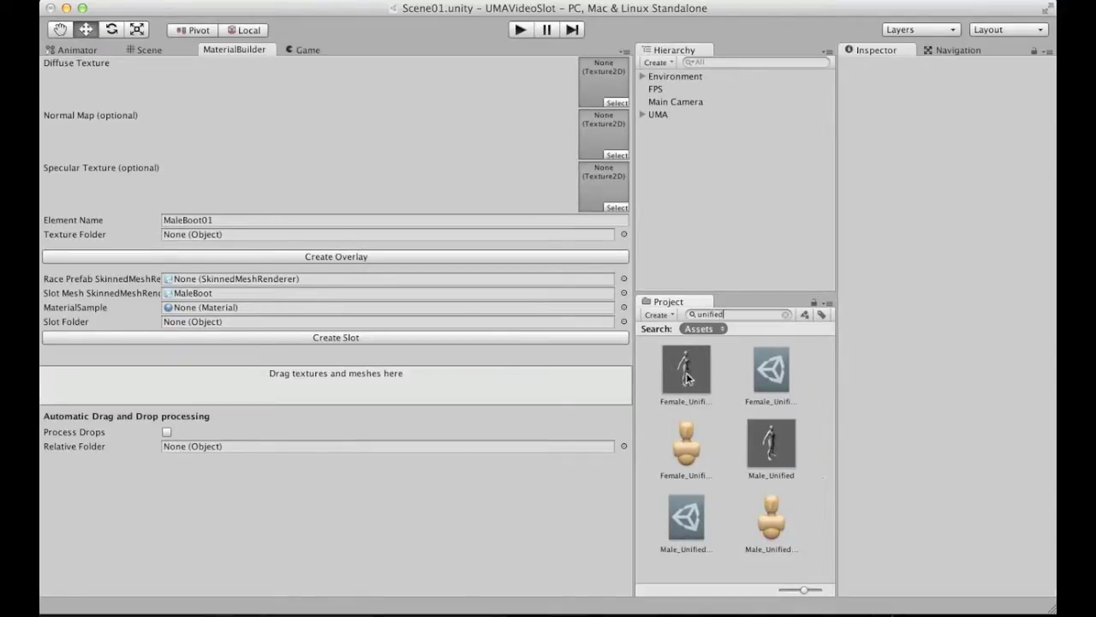
Locate the Male_Unified model and assign its UMA_Human_Male prefab to the Race Prefab field.
click(771, 447)
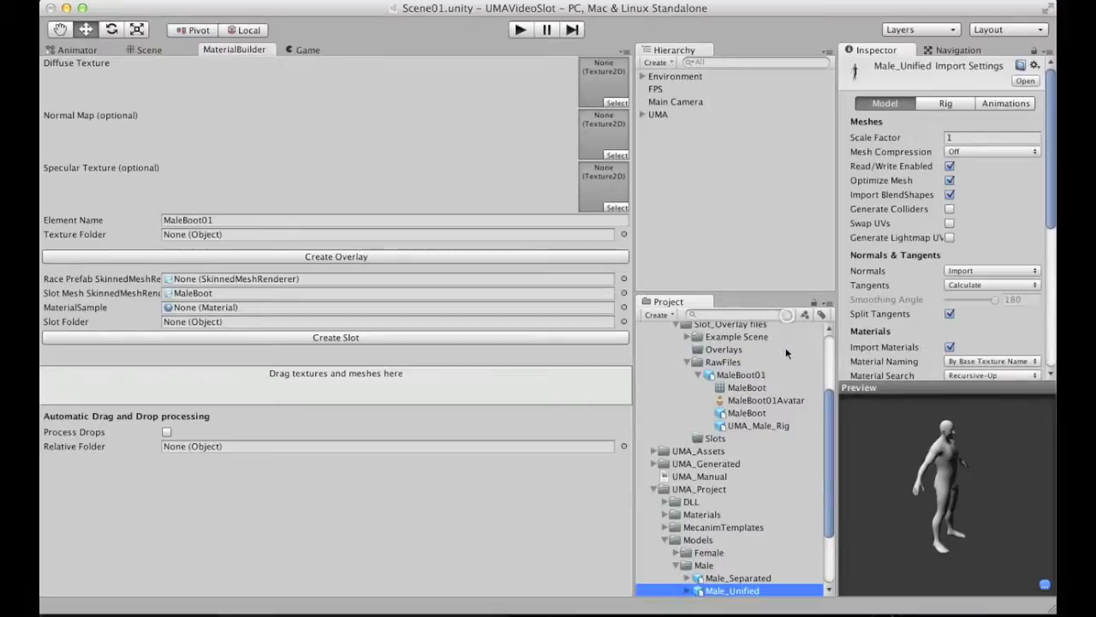
click(786, 315)
click(689, 502)
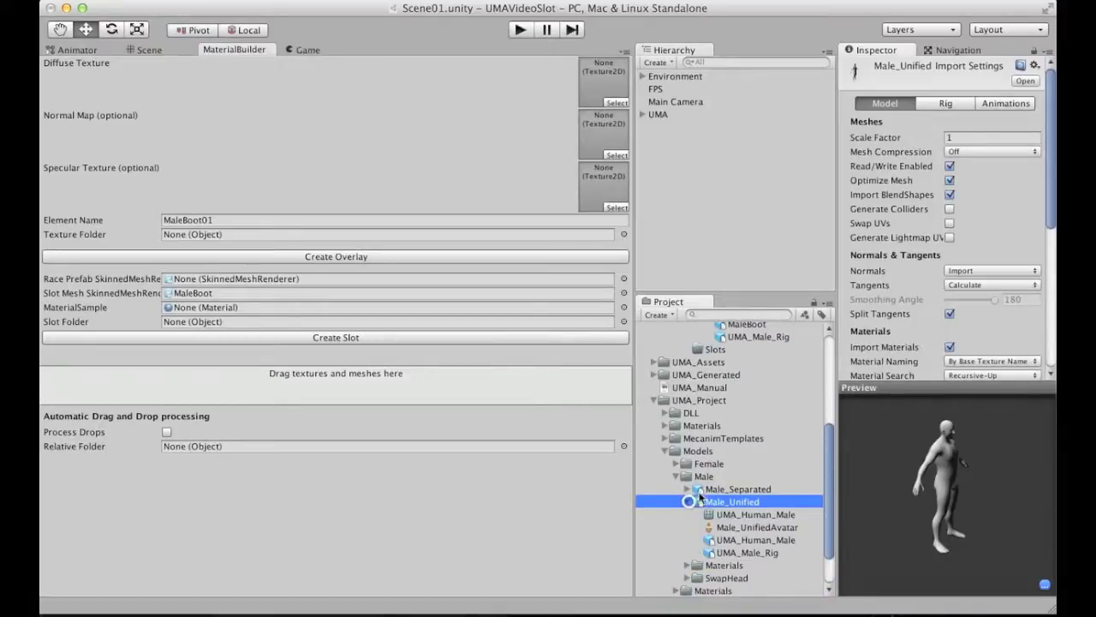
drag(760, 491, 210, 282)
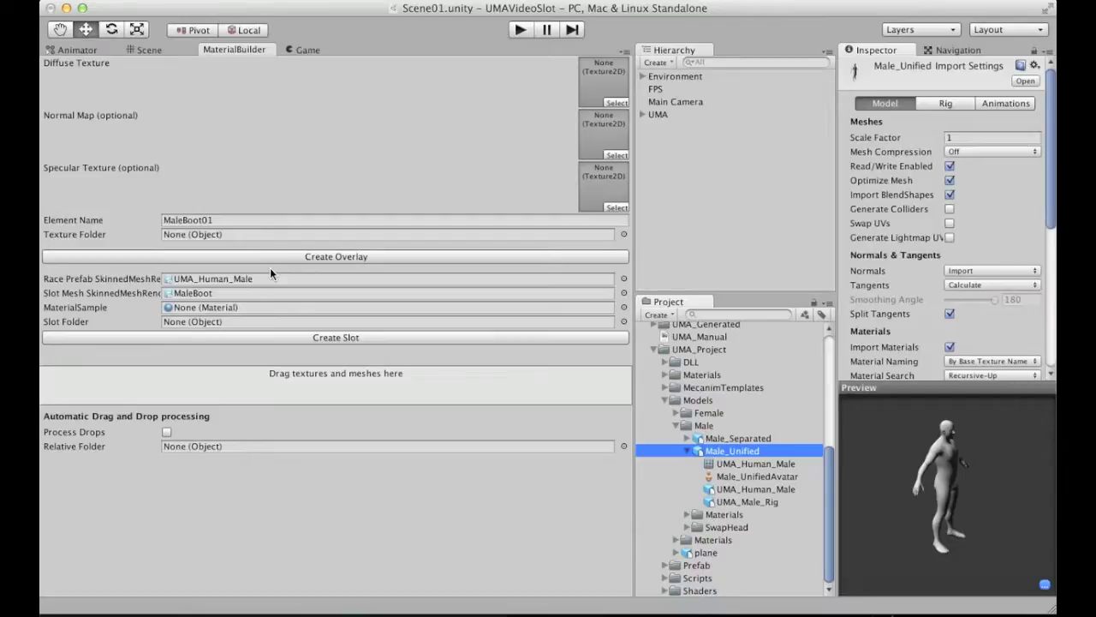
Add the Male_Separated model to the scene and orbit in on its feet and hips.
click(155, 49)
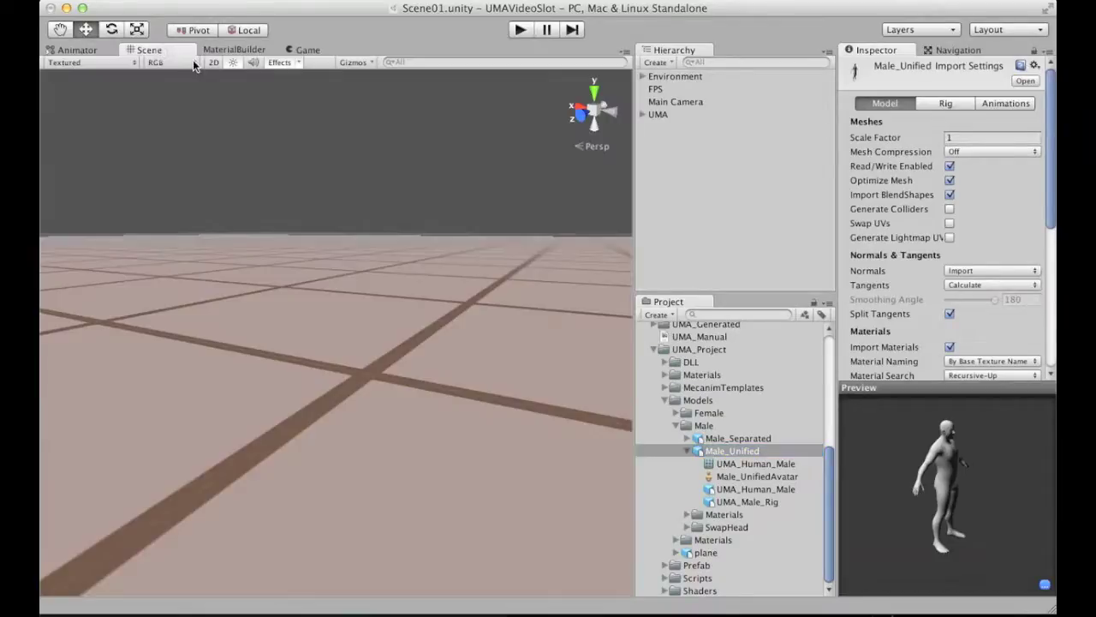
drag(713, 438, 703, 154)
scroll(506, 206, down, 4)
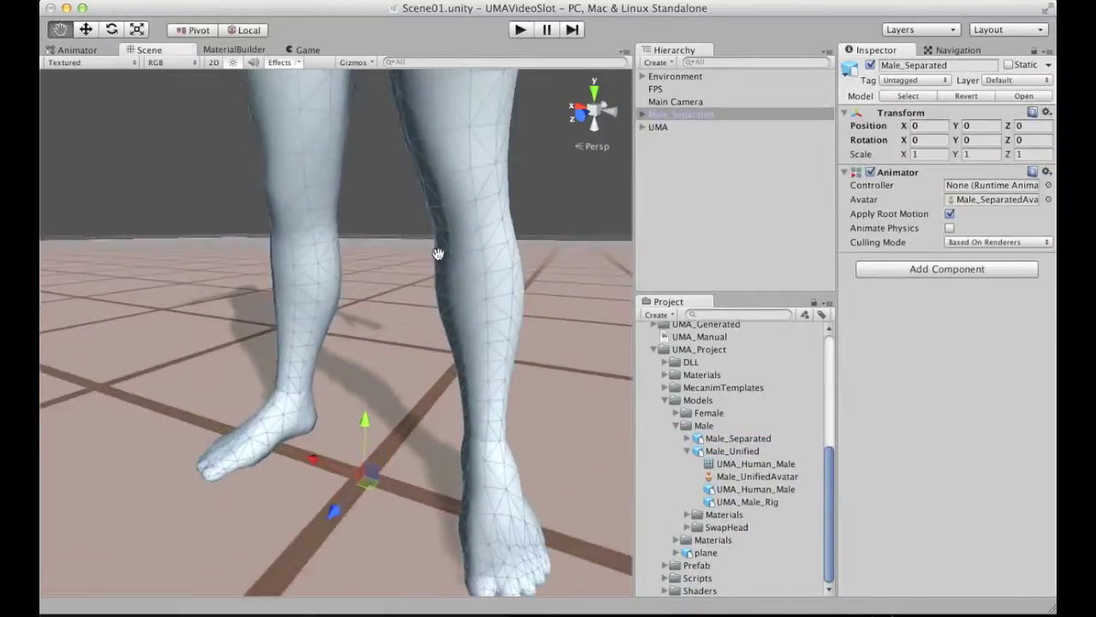
click(505, 214)
scroll(507, 206, up, 5)
alt+drag(509, 200, 409, 240)
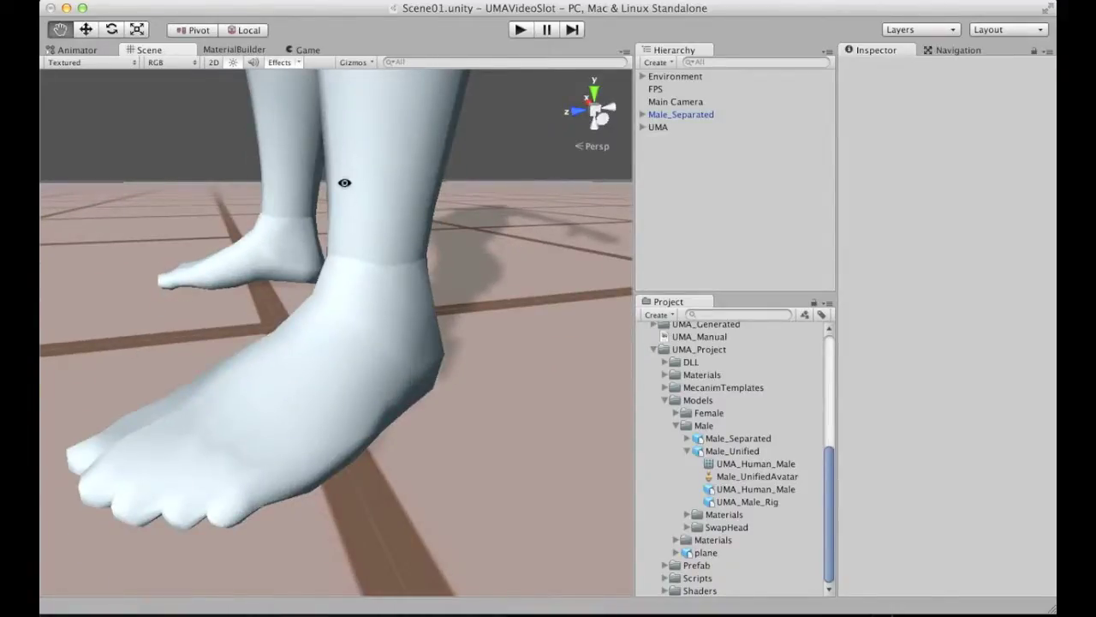
scroll(454, 249, down, 5)
alt+drag(342, 308, 377, 372)
scroll(365, 240, up, 3)
Inspect Male_Separated's Legs and Torso meshes, then delete the model from the scene.
click(370, 238)
click(386, 386)
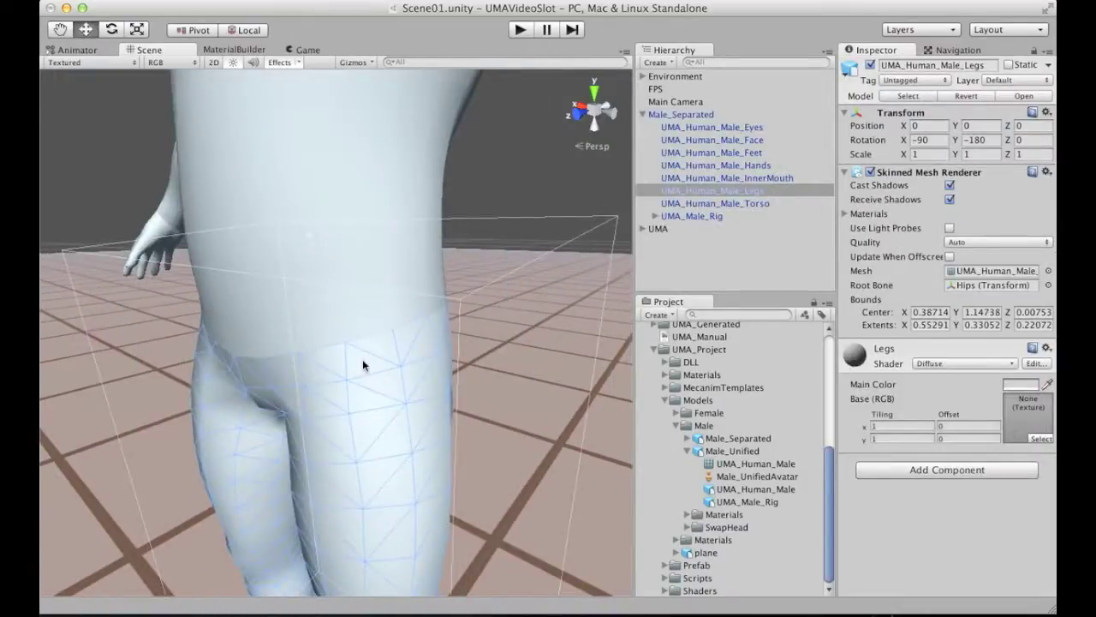
click(344, 305)
click(510, 206)
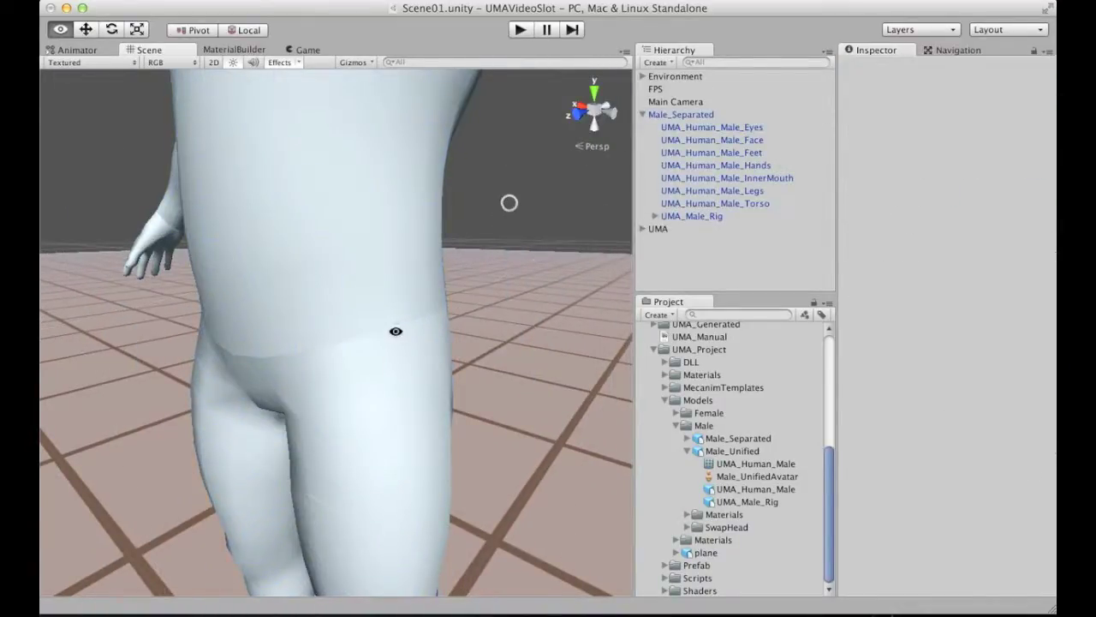
alt+drag(394, 331, 372, 269)
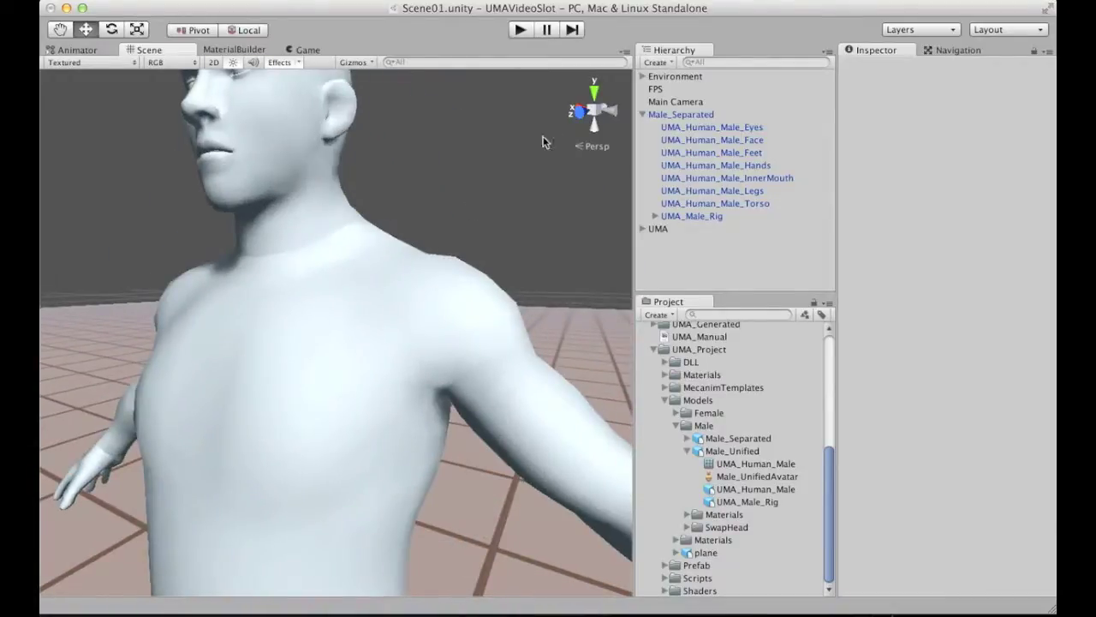
click(679, 114)
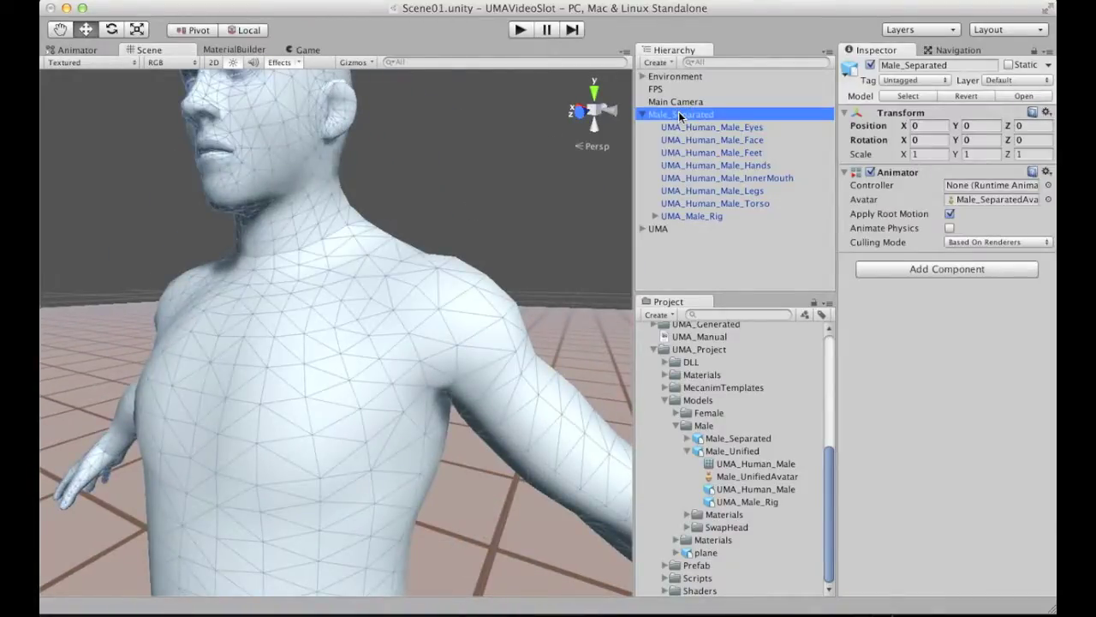
key(Delete)
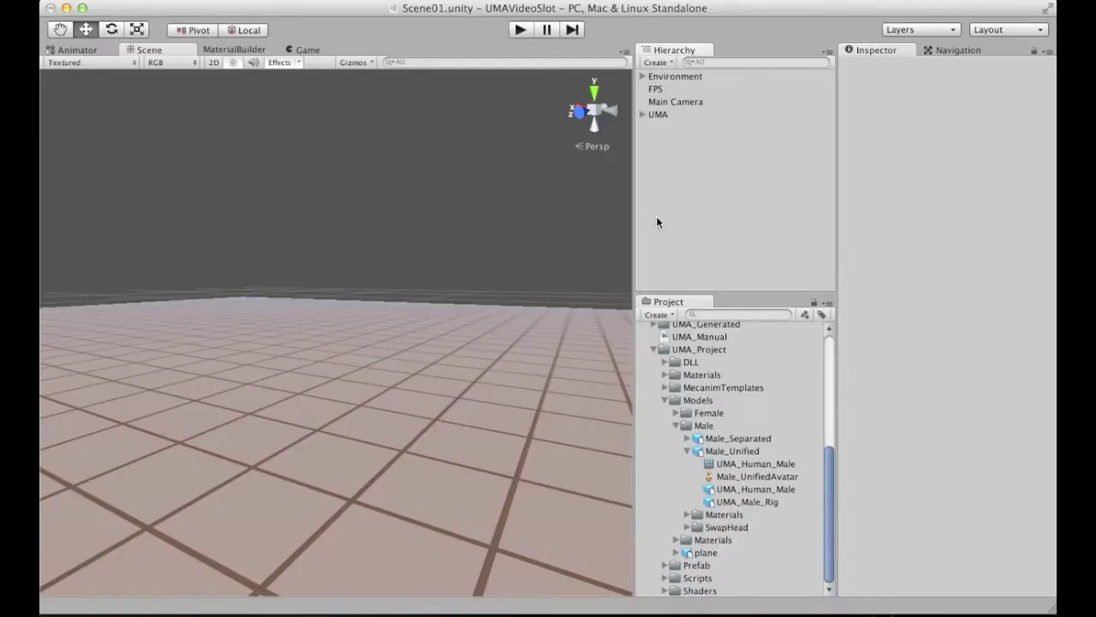
Return to the MaterialBuilder panel and open the material picker for the MaterialSample field.
click(232, 49)
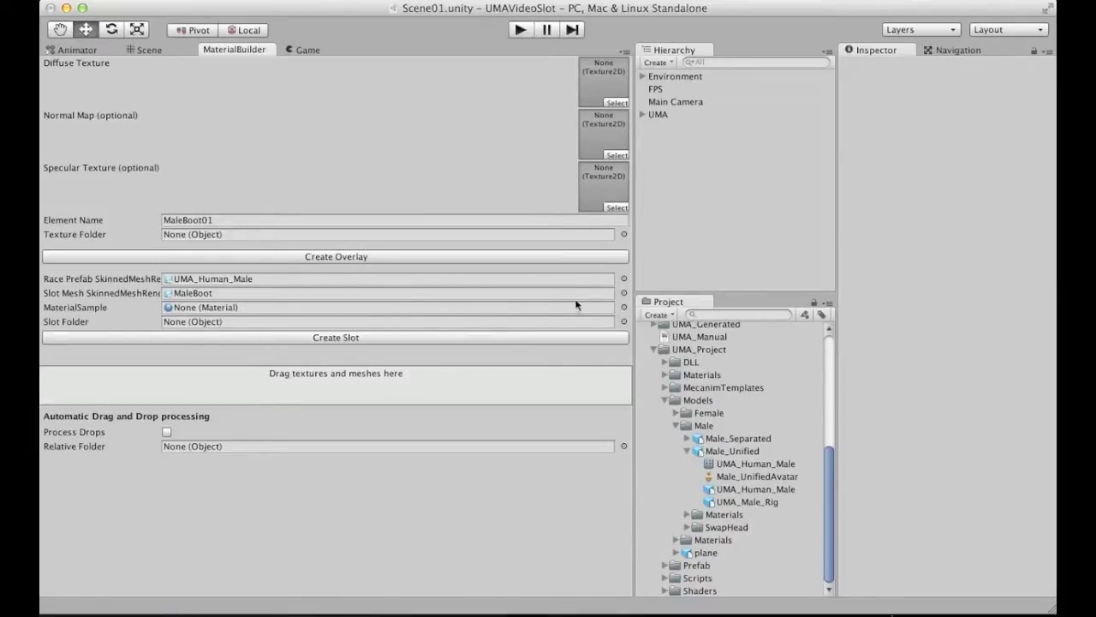
click(623, 307)
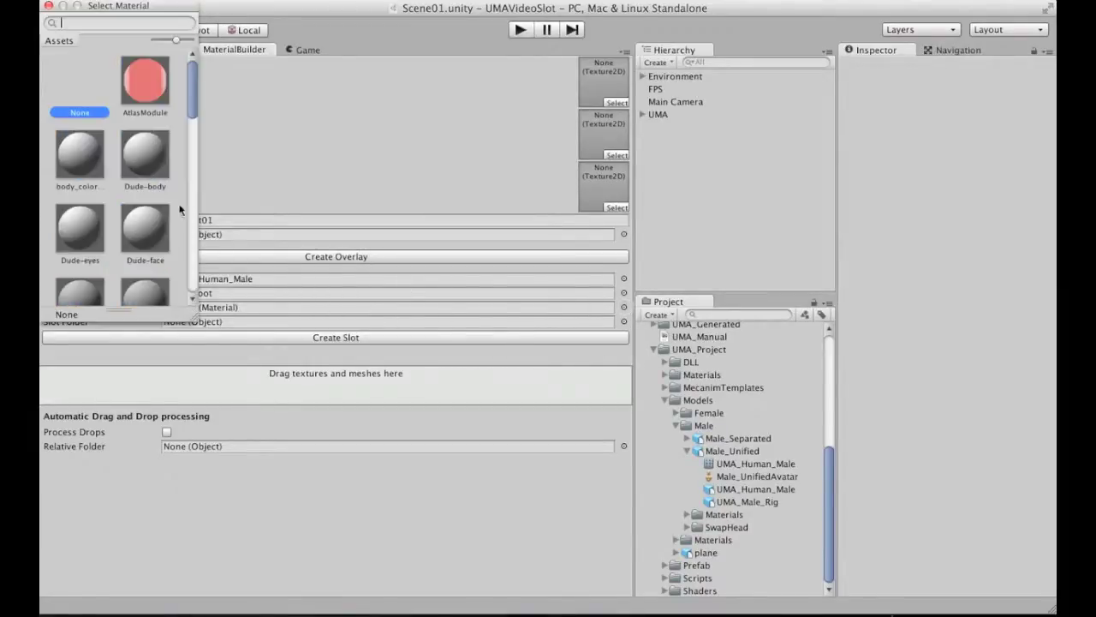
Search the material picker for 'sample' and assign UMABaseShaderSample as the MaterialSample.
drag(192, 316, 611, 322)
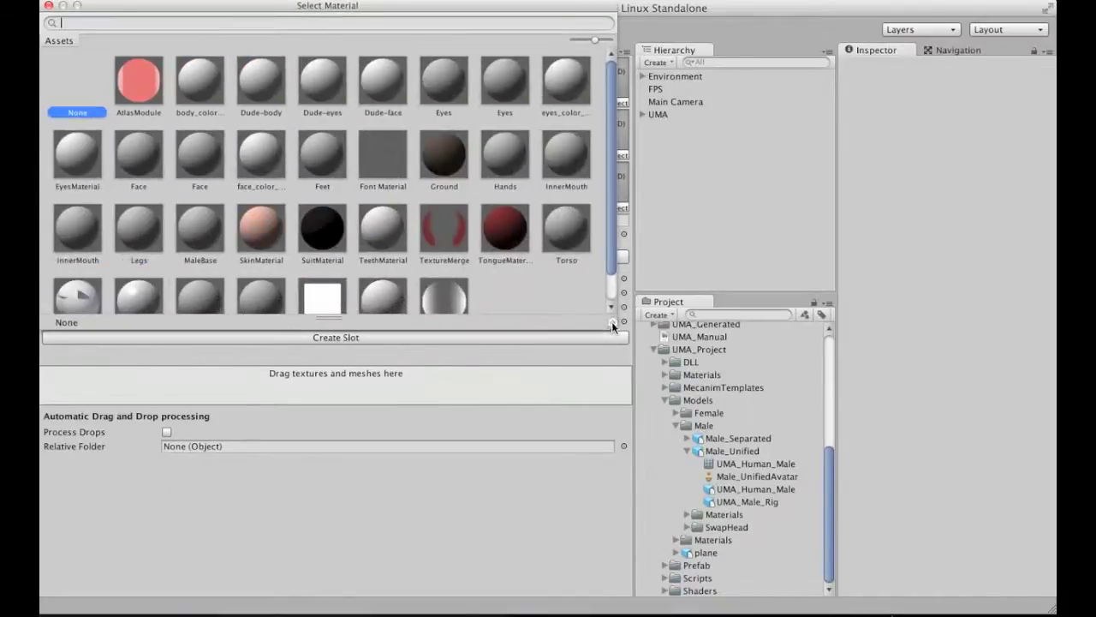
text(sample)
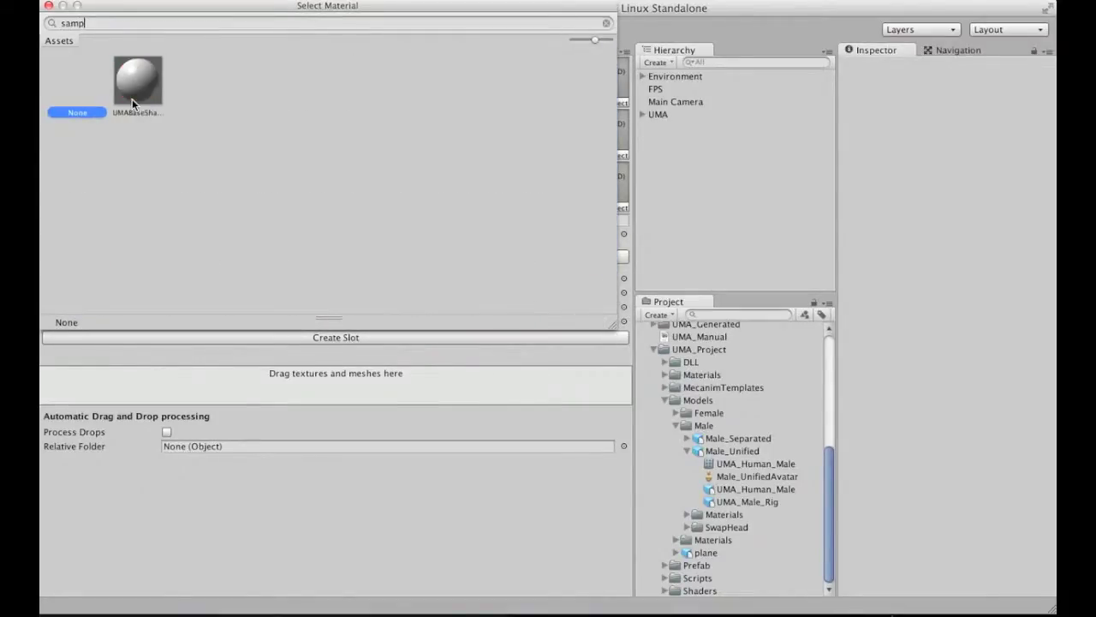
click(150, 87)
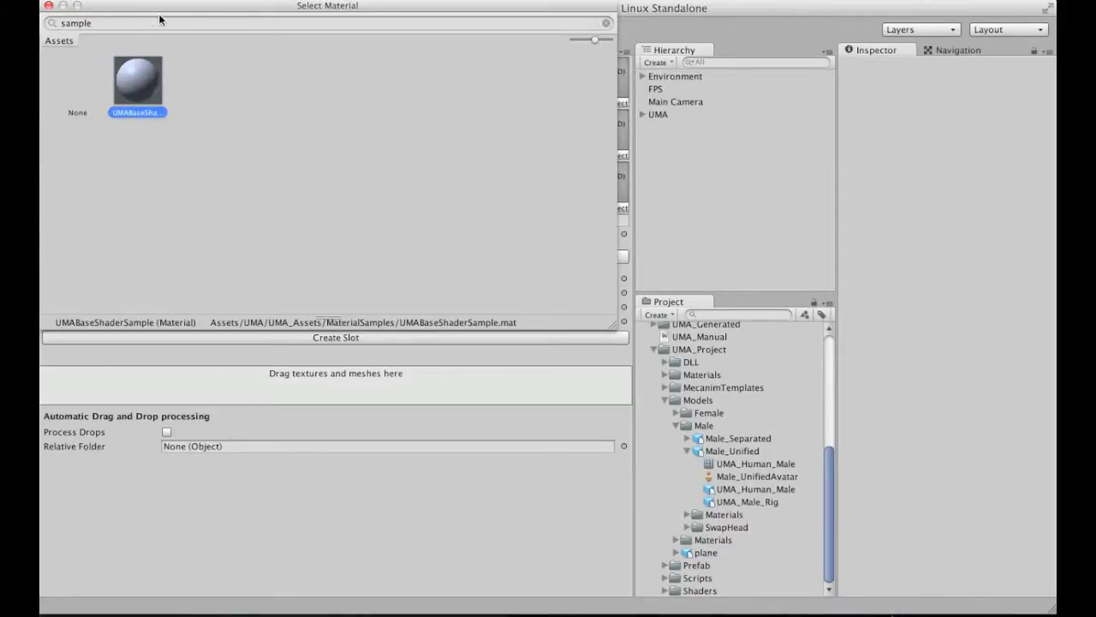
drag(149, 10, 363, 131)
click(314, 143)
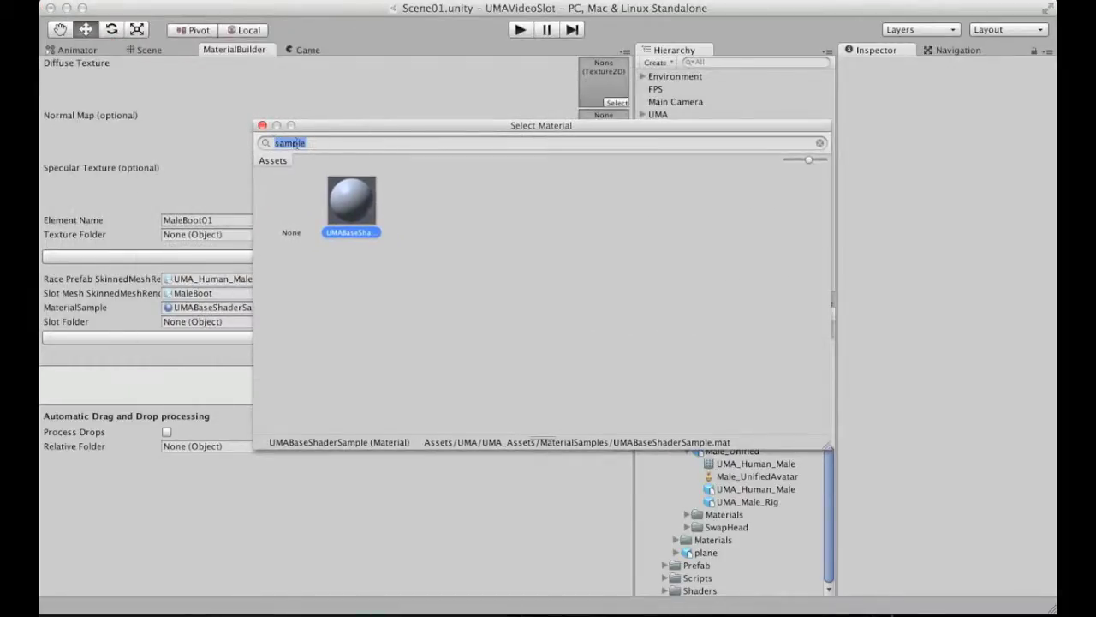
click(314, 143)
double_click(349, 201)
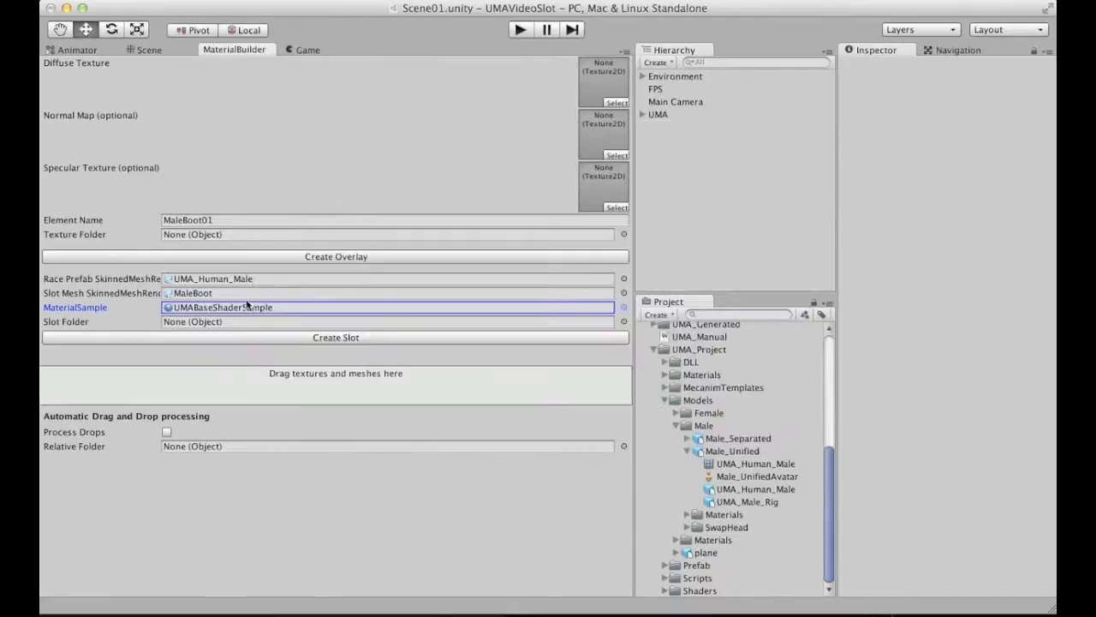
Scroll the Project panel to Slot_Overlay files and drag the Slots folder into Slot Folder.
click(203, 310)
drag(828, 449, 829, 503)
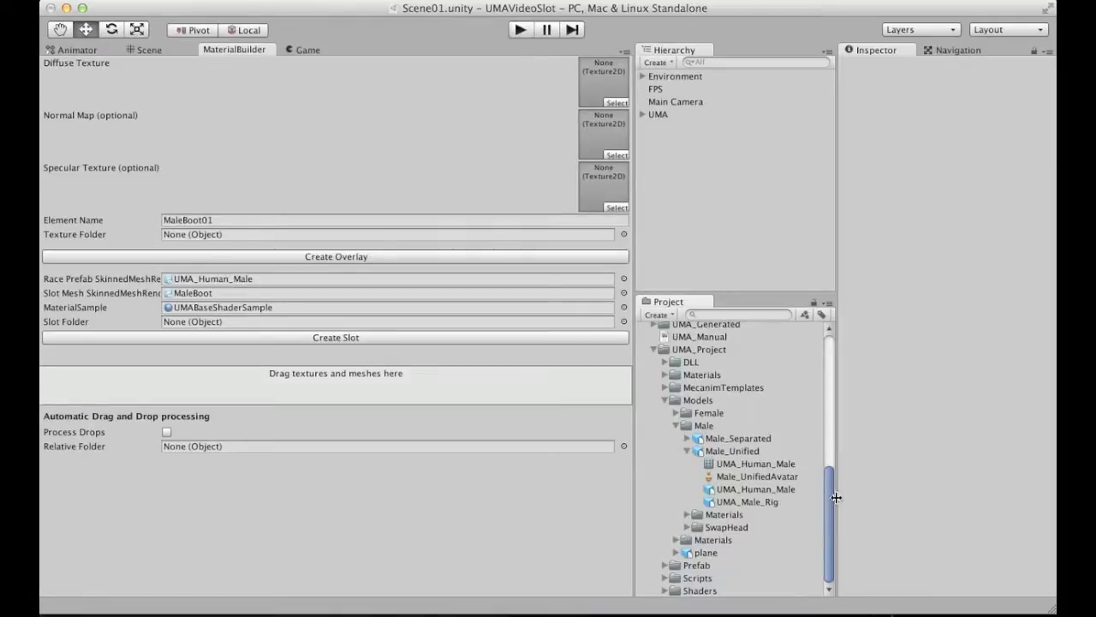
drag(831, 495, 815, 359)
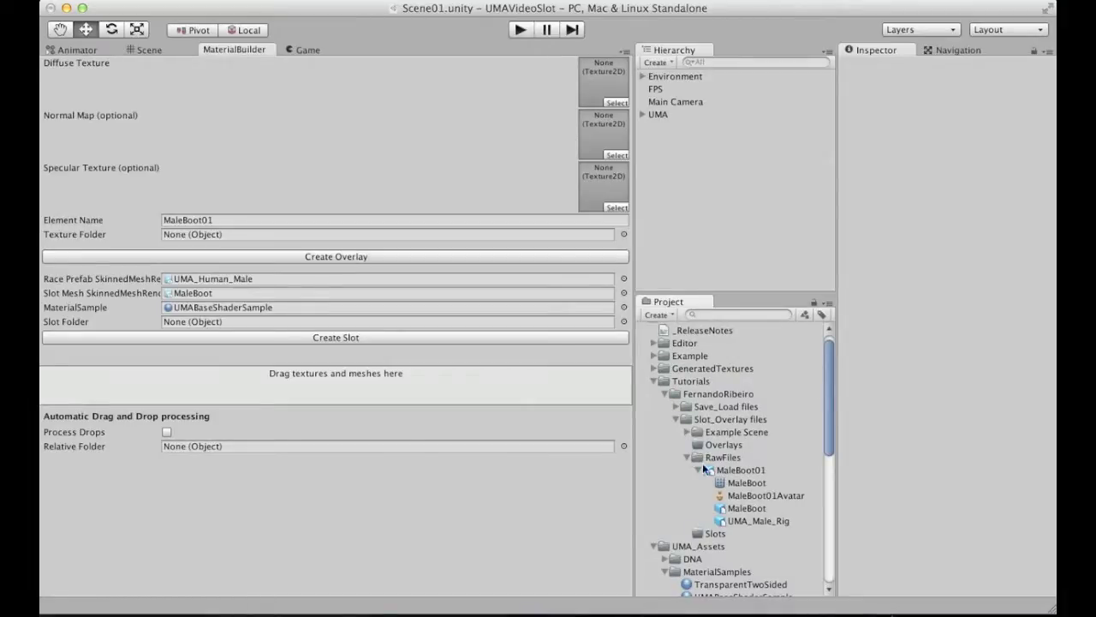
click(701, 533)
drag(700, 534, 194, 319)
Generate the MaleBoot01 slot with Create Slot and collapse the raw MaleBoot01 model.
click(331, 338)
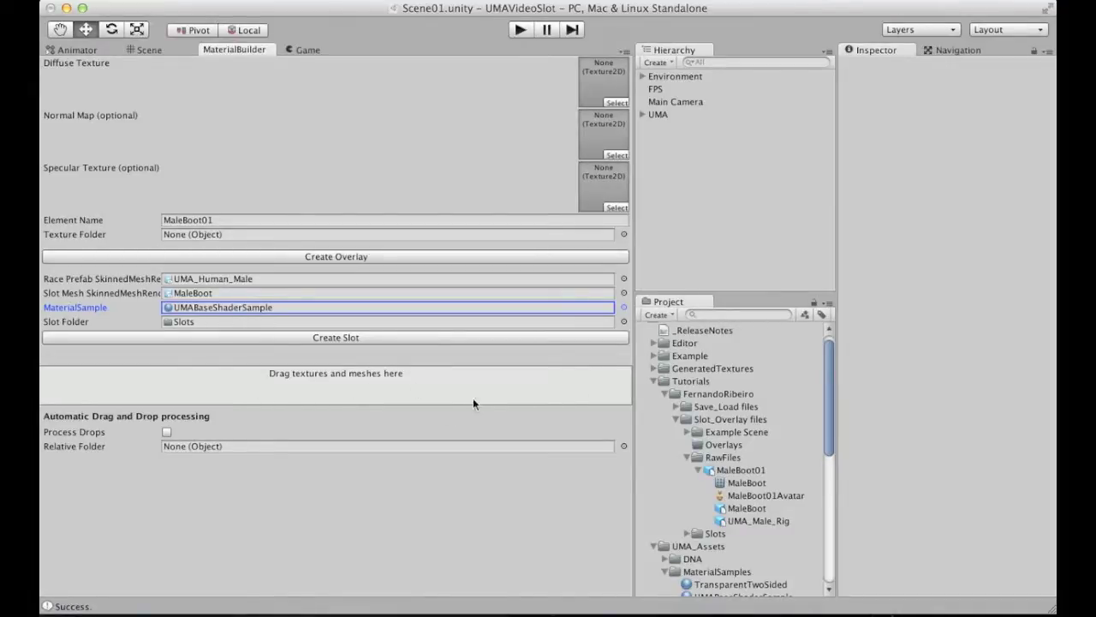
click(694, 473)
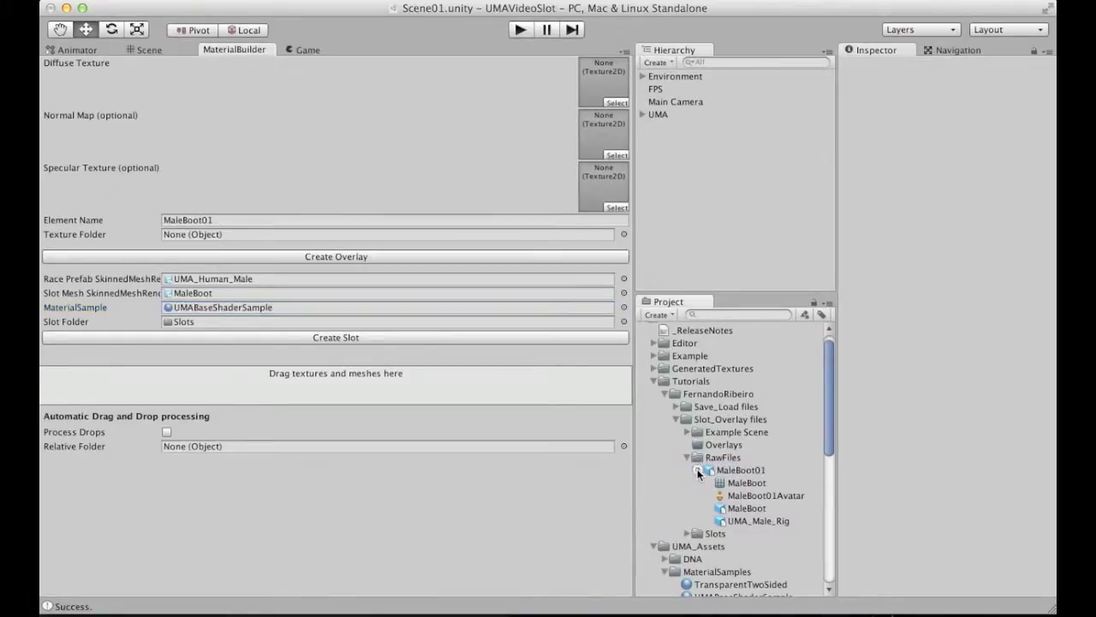
Collapse MaleBoot01 and RawFiles, then expand Slots and its new MaleBoot01 folder.
click(698, 471)
click(688, 457)
click(687, 470)
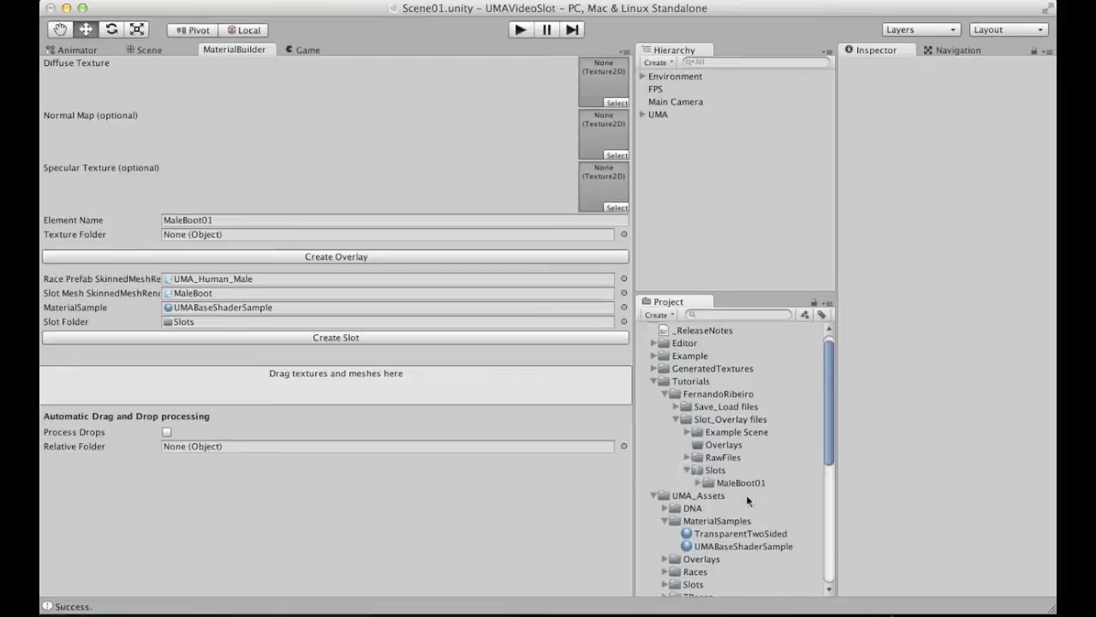
click(698, 482)
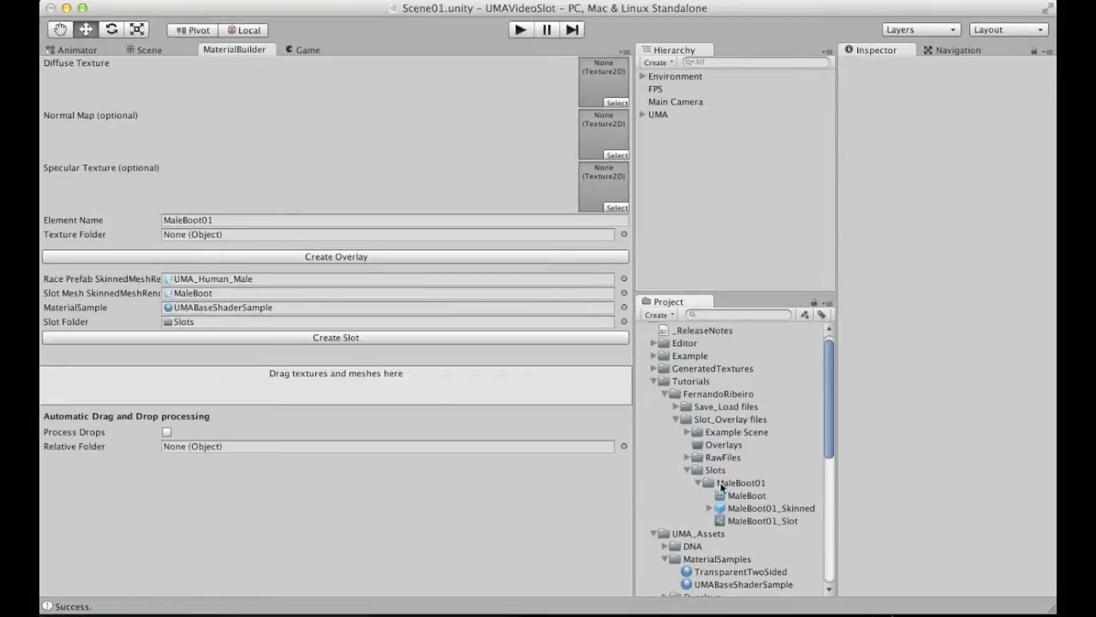